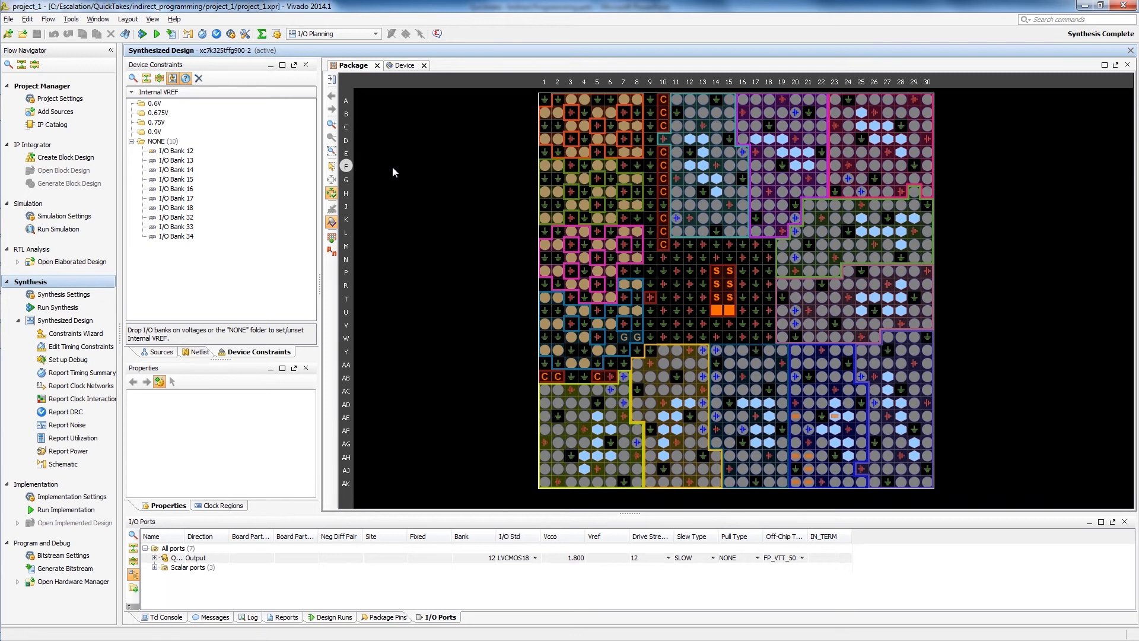
# Enable the Master BPI-Up x16 configuration mode in the device properties and save the design constraints
pyautogui.click(73, 20)
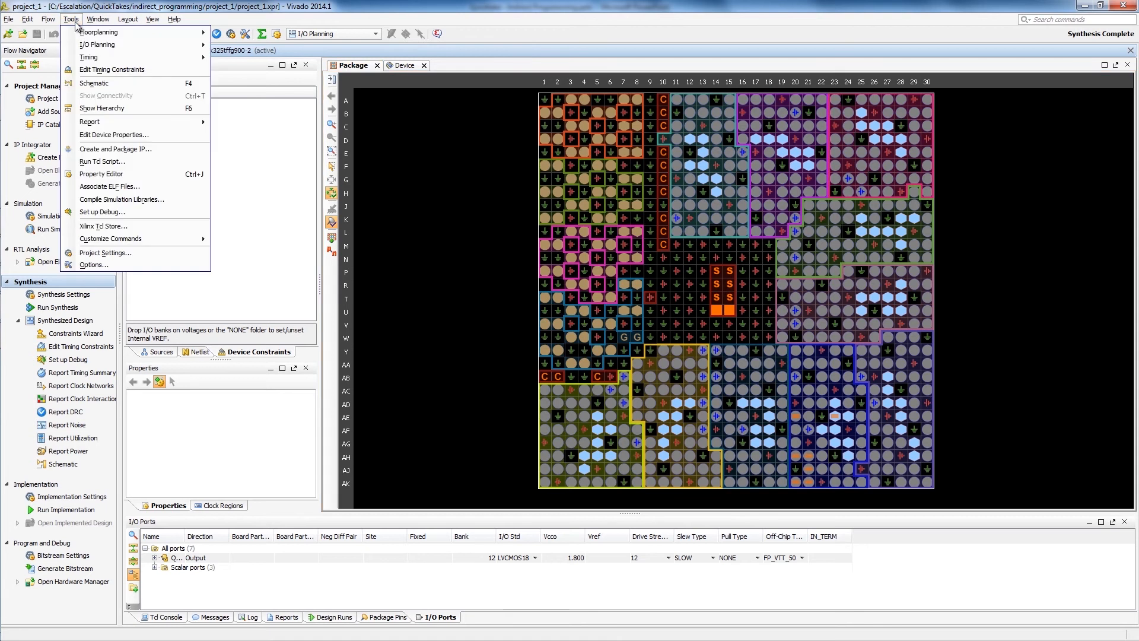
pyautogui.click(98, 135)
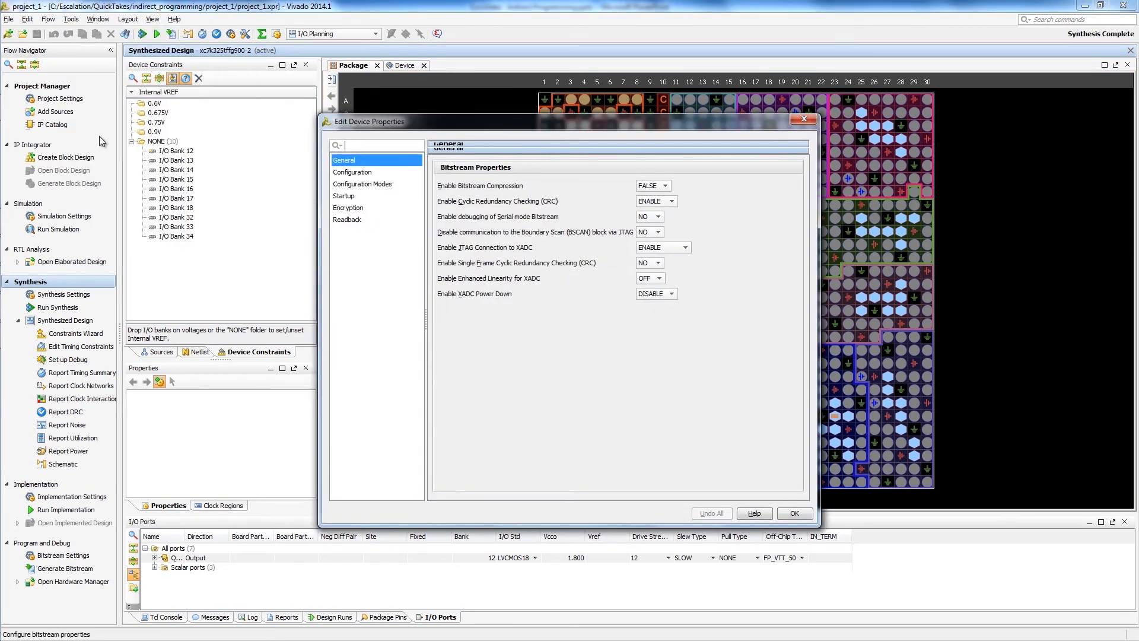
pyautogui.click(377, 144)
pyautogui.write('bpi')
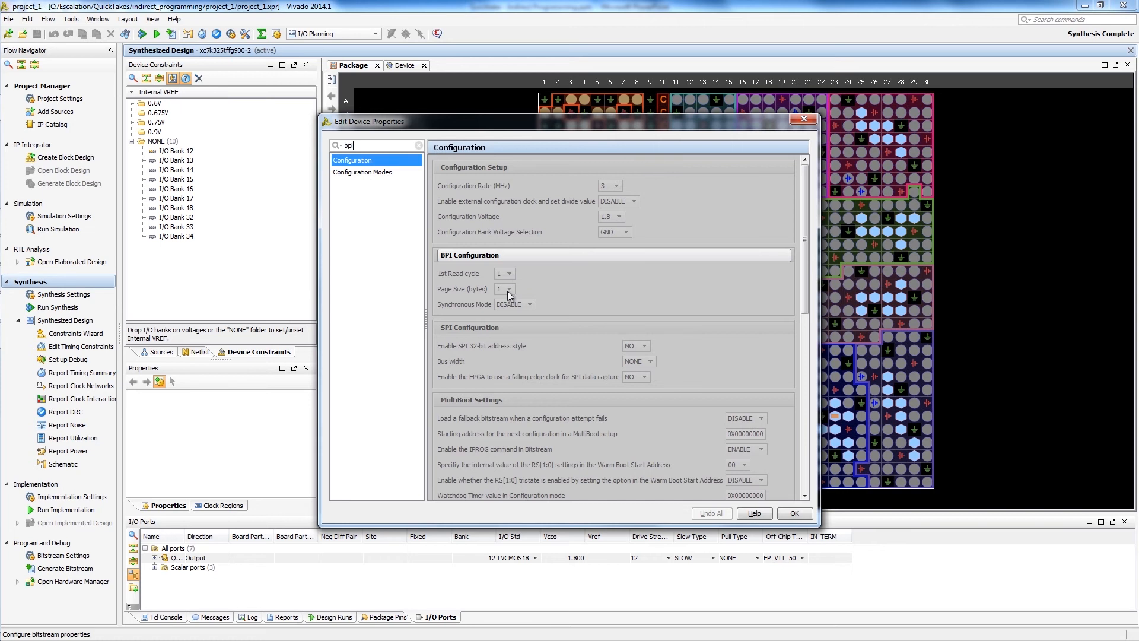
pyautogui.click(365, 172)
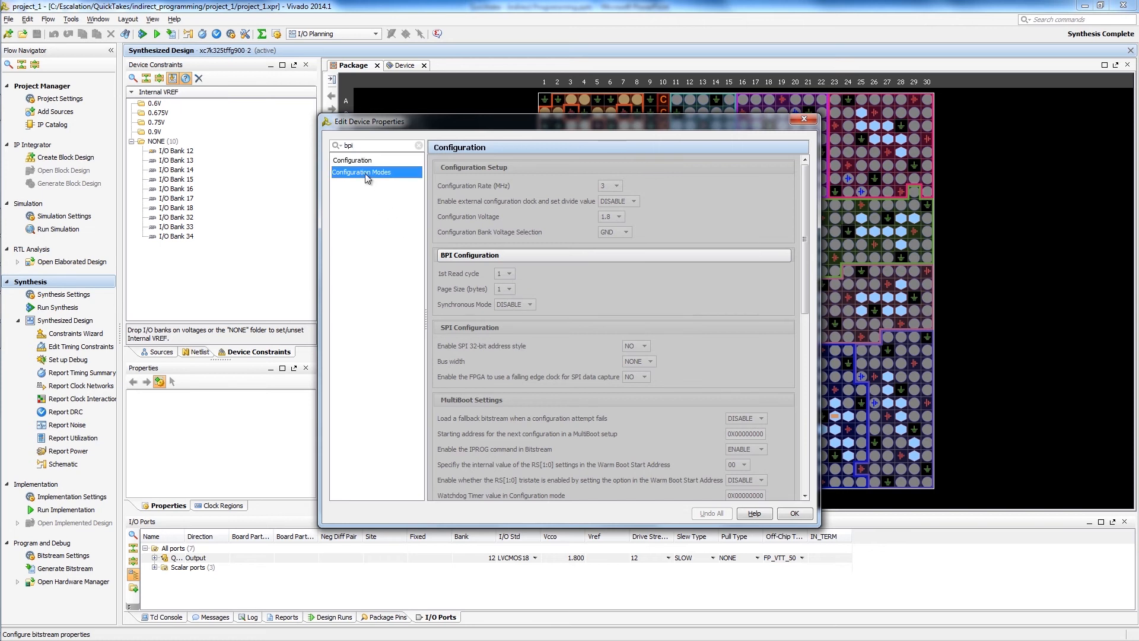
pyautogui.moveTo(797, 240); pyautogui.dragTo(796, 355)
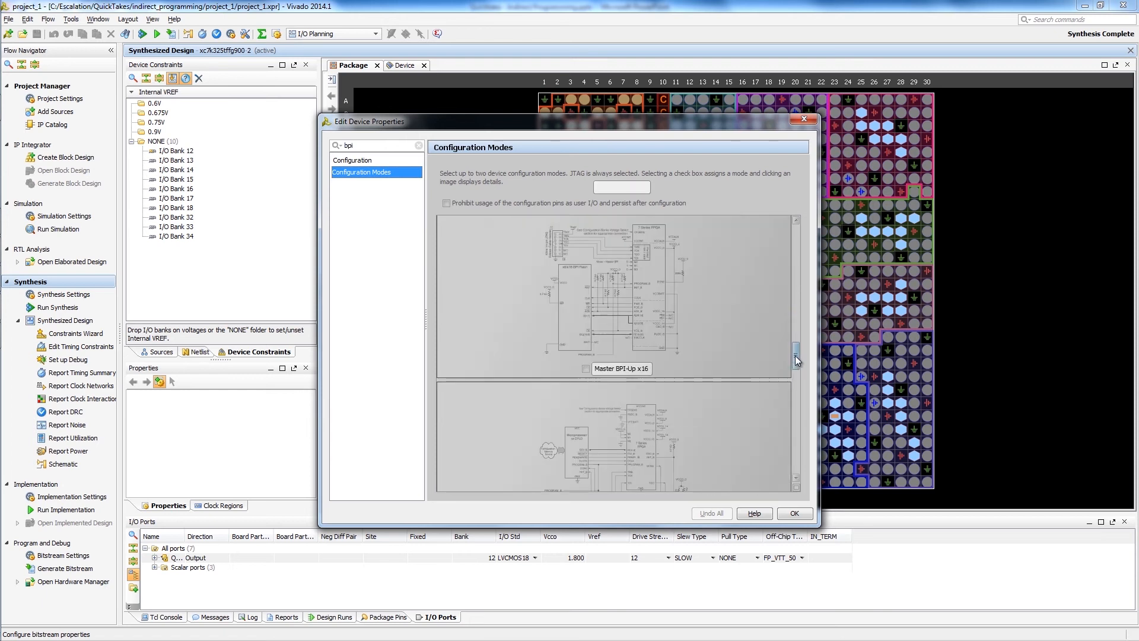
pyautogui.click(587, 369)
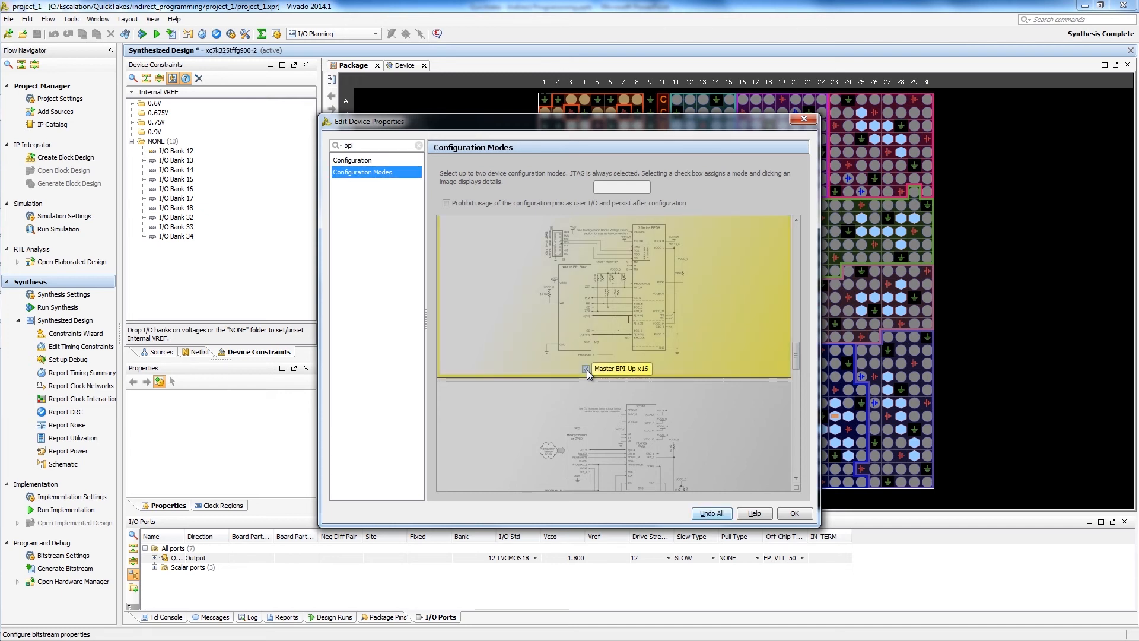
pyautogui.click(792, 513)
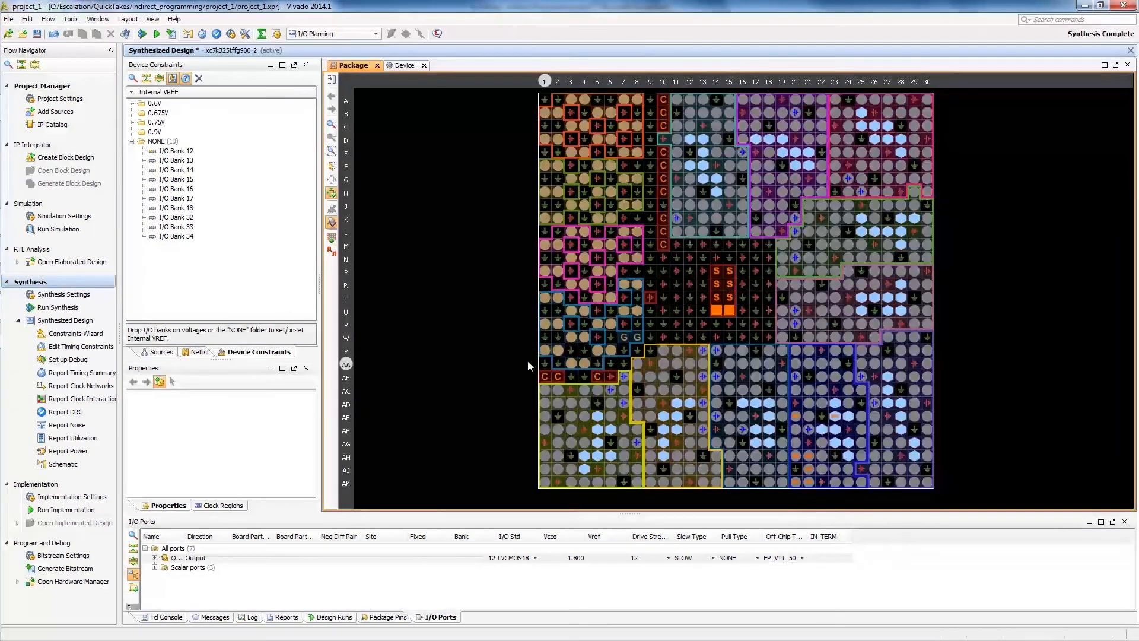
pyautogui.click(35, 35)
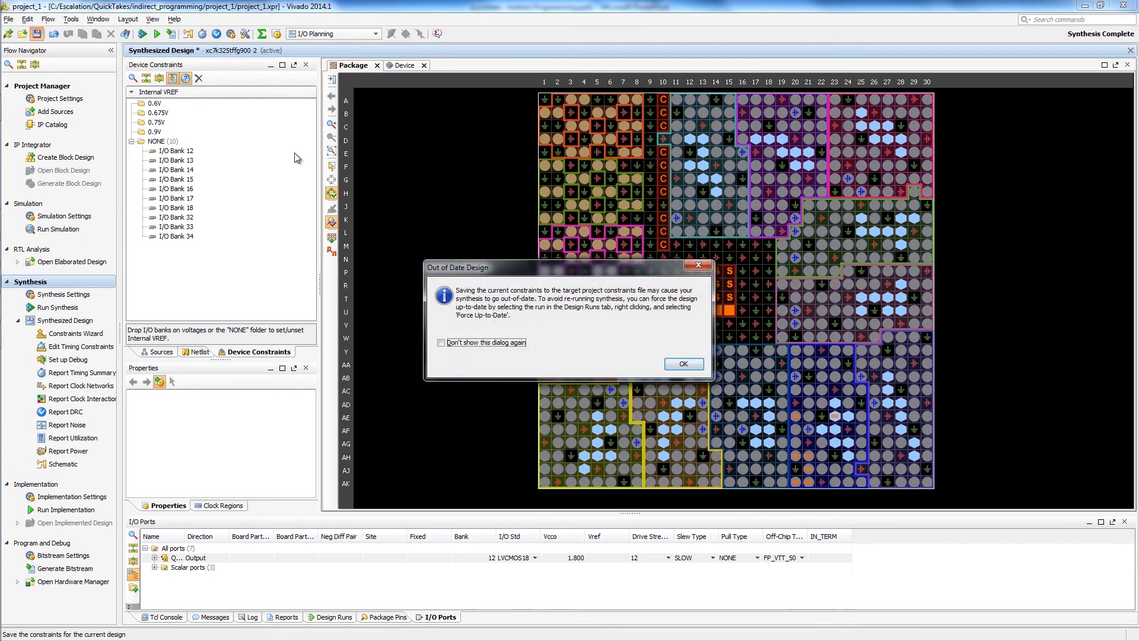
pyautogui.click(684, 364)
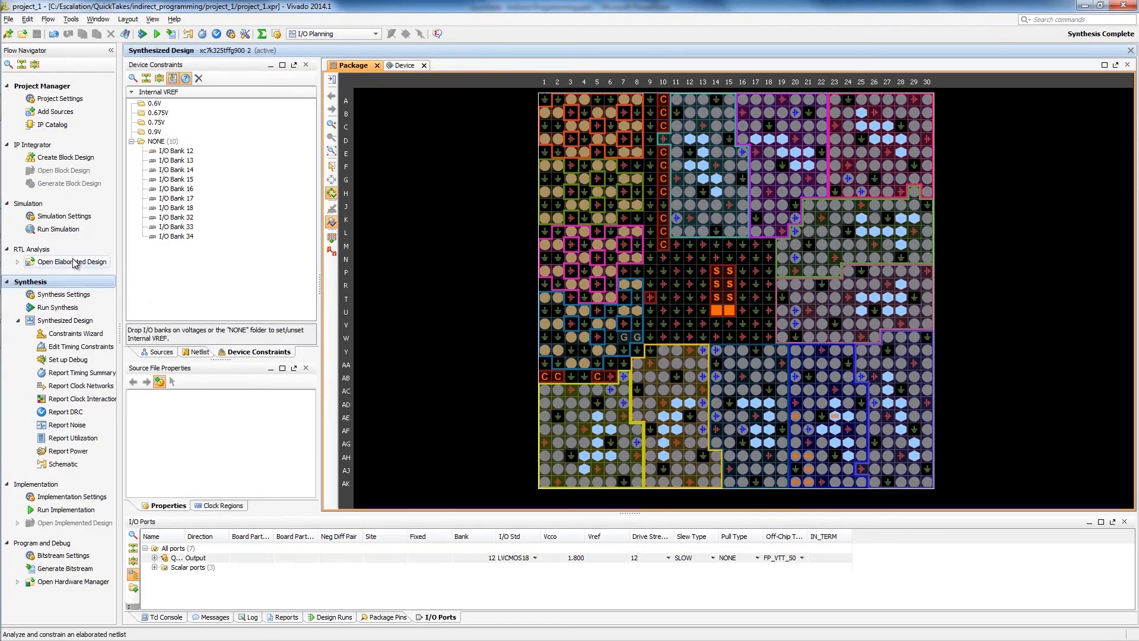
# Run a design rule check on the synthesized design with the default rule deck and all rules included
pyautogui.click(67, 412)
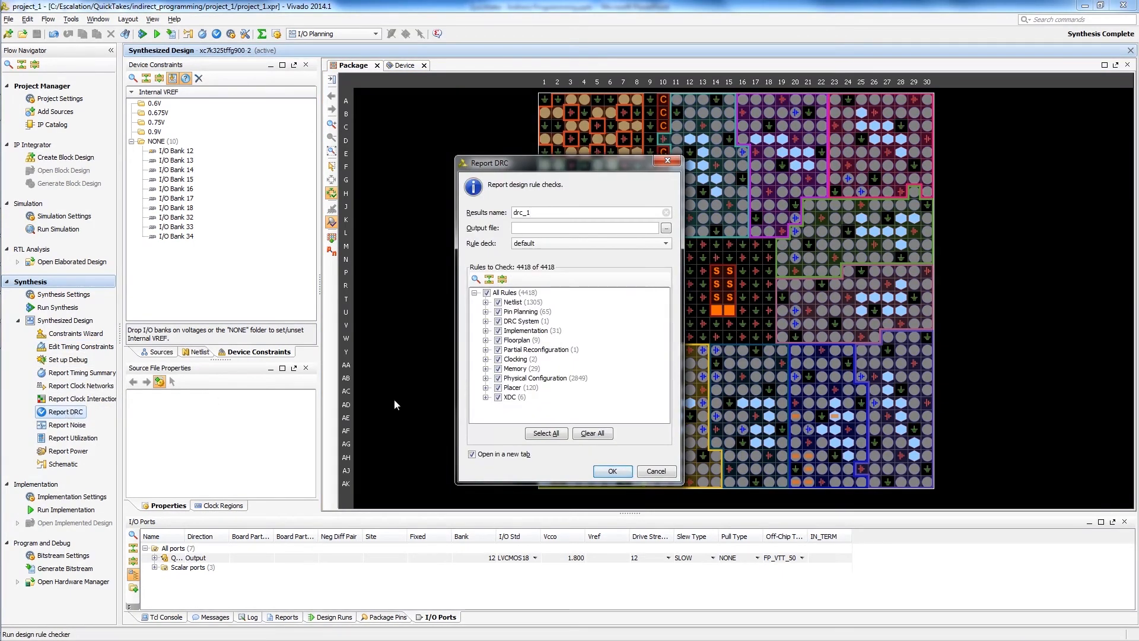
pyautogui.click(618, 470)
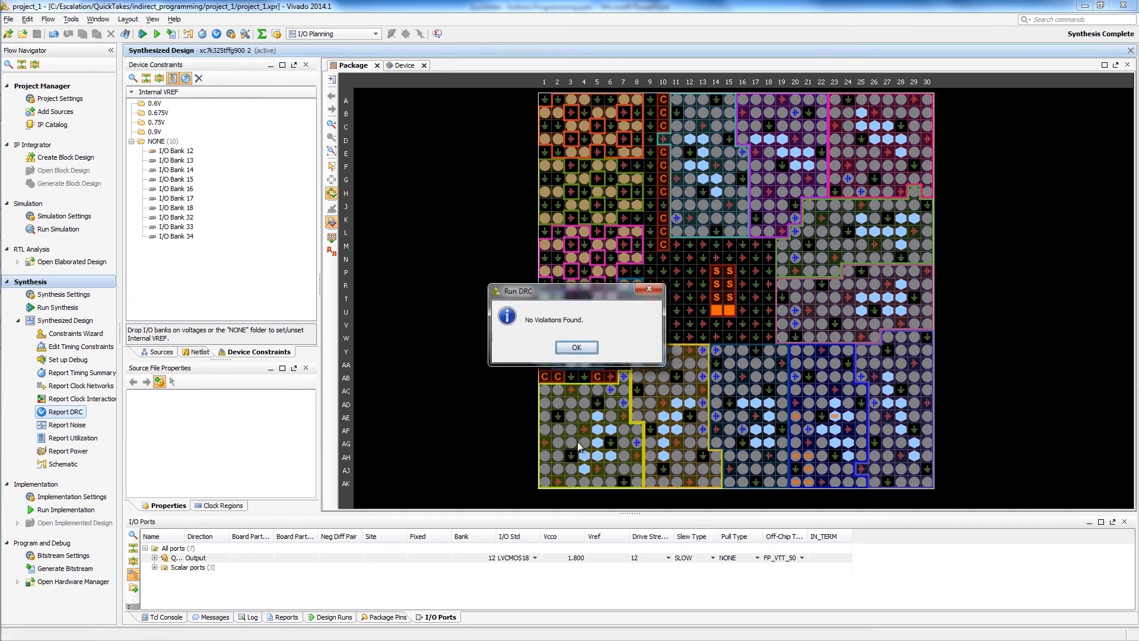
pyautogui.click(576, 348)
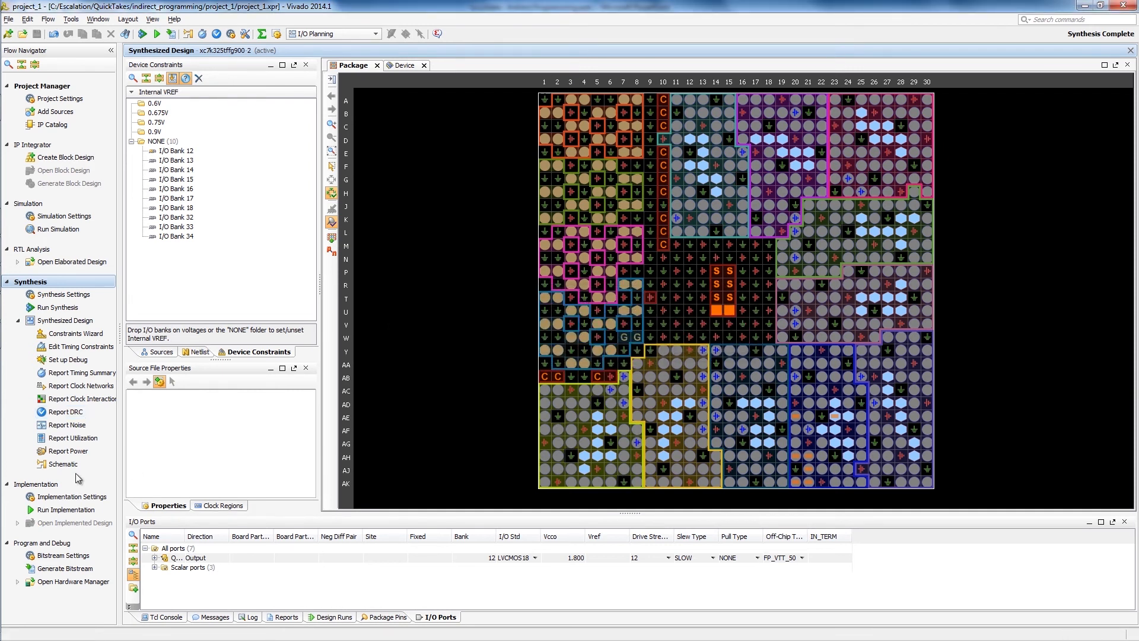
# Generate the bitstream, launching implementation first, and open the Hardware Manager on completion
pyautogui.click(59, 570)
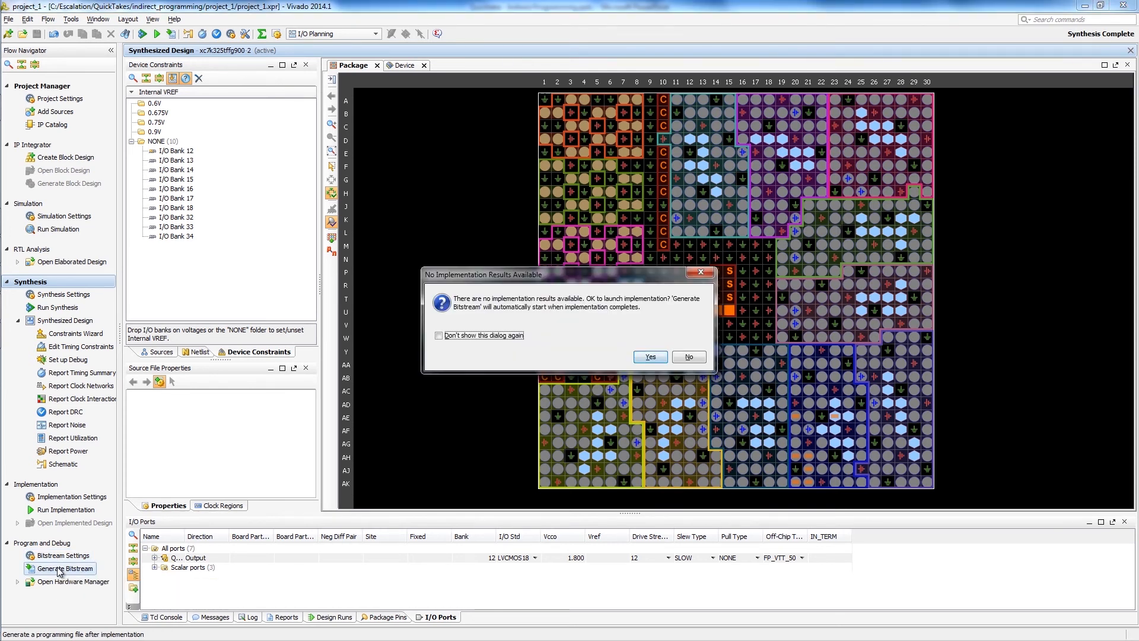
pyautogui.click(653, 357)
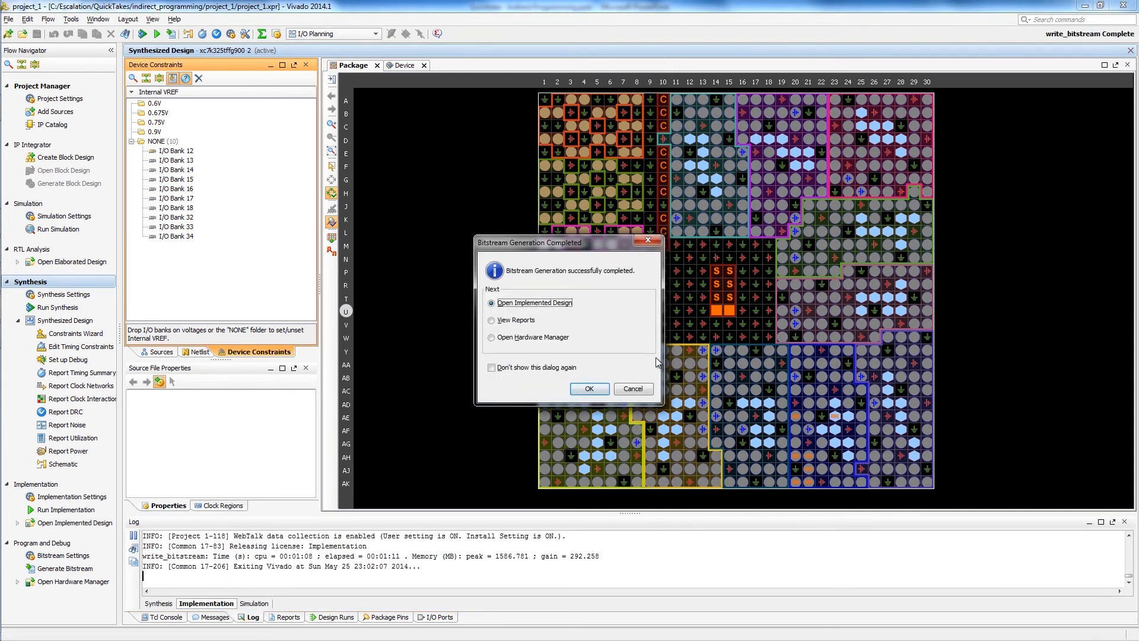
pyautogui.click(538, 340)
pyautogui.click(579, 388)
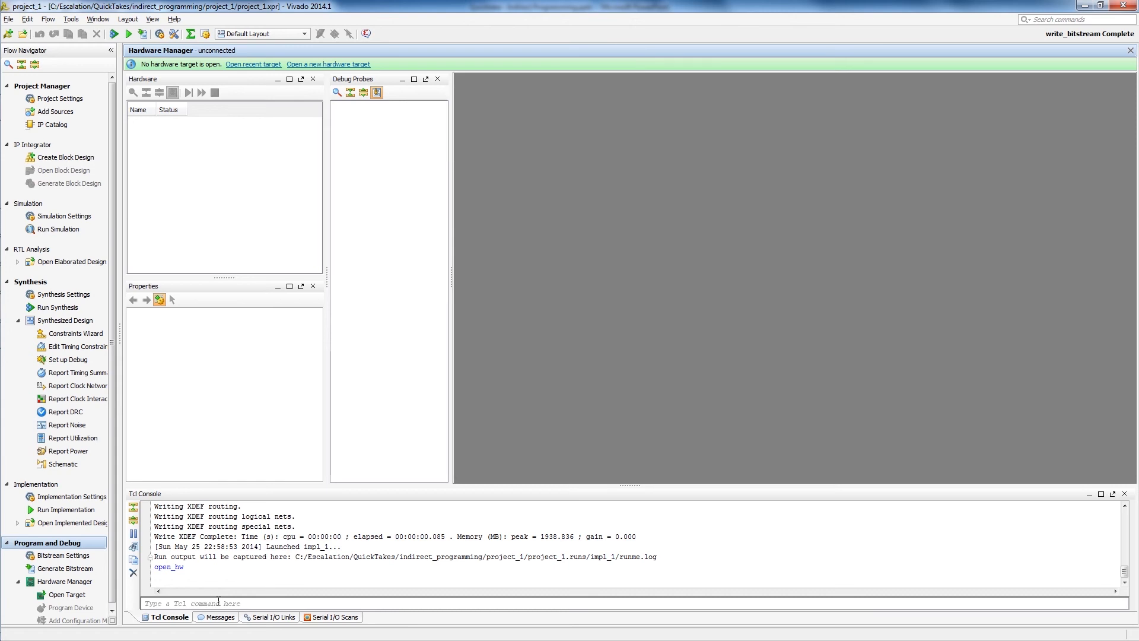
# Change the Tcl working directory to C:/Escalation/QuickTakes/indirect_programming/project_1/project_1.runs/impl_1/
pyautogui.click(218, 601)
pyautogui.write('cd C:/Escalation/')
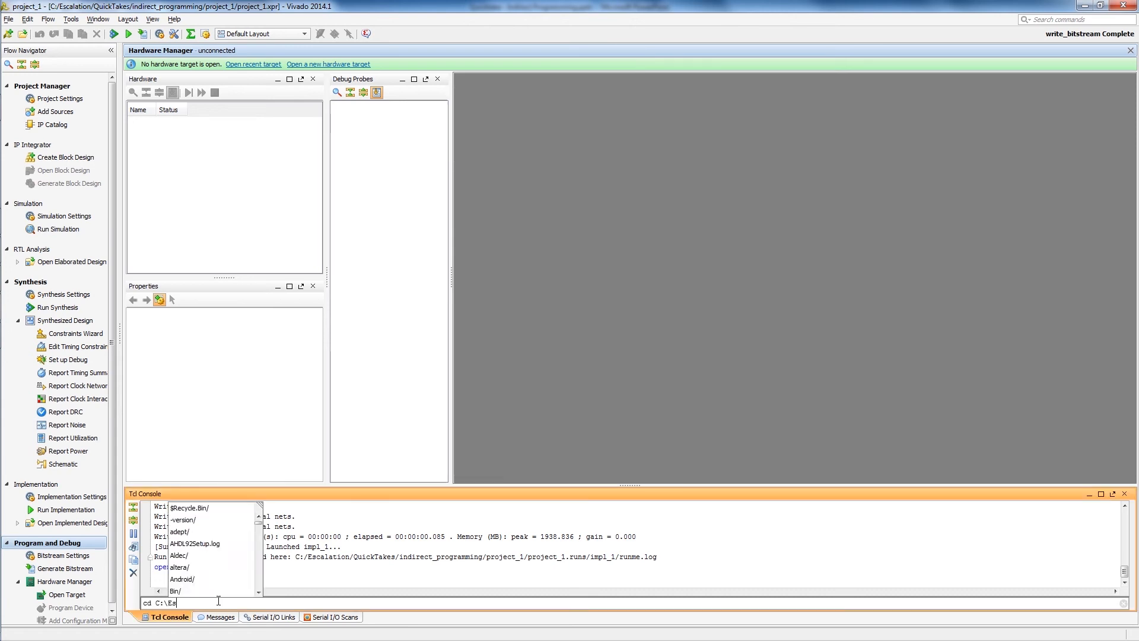
pyautogui.write('QuickTakes/')
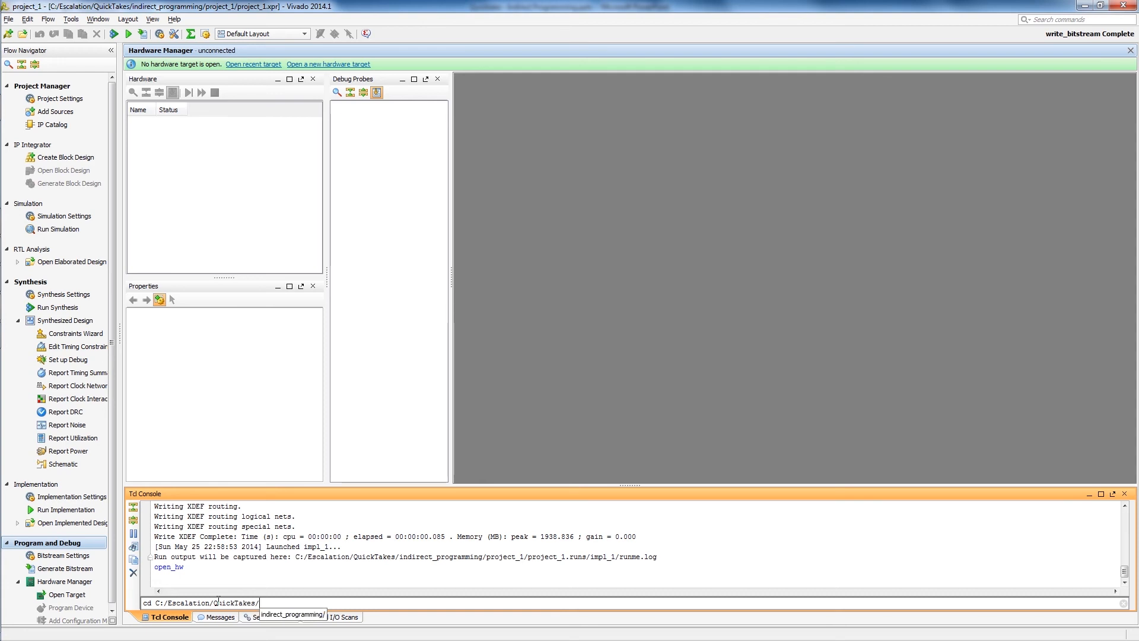
pyautogui.write('indirect_programming/project_1/project')
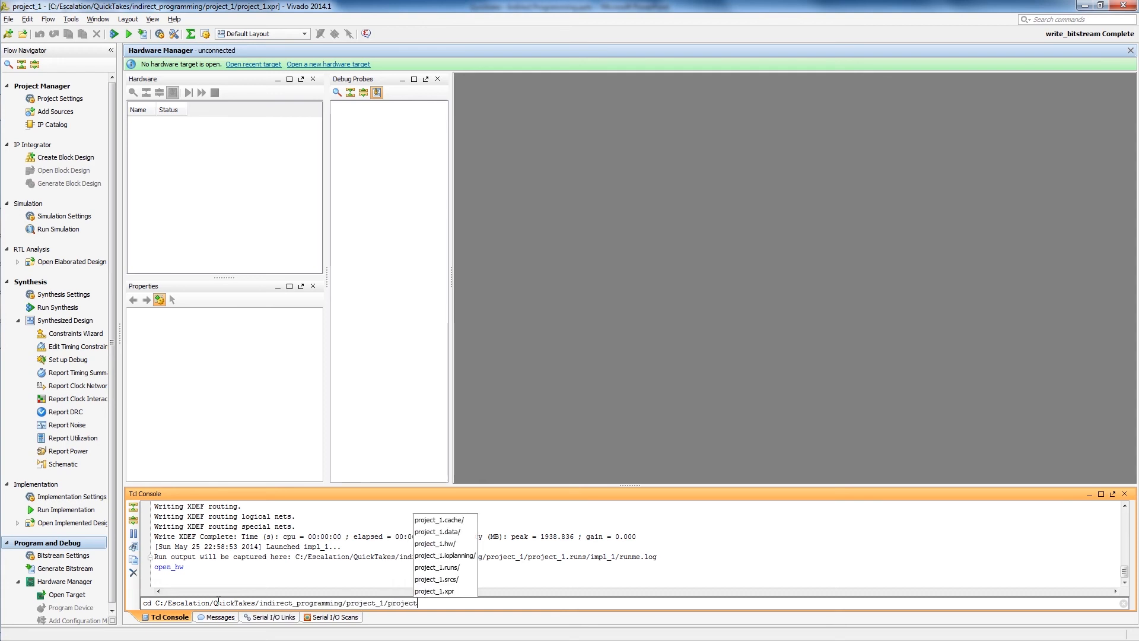
pyautogui.write('_1.runs/impl_1/')
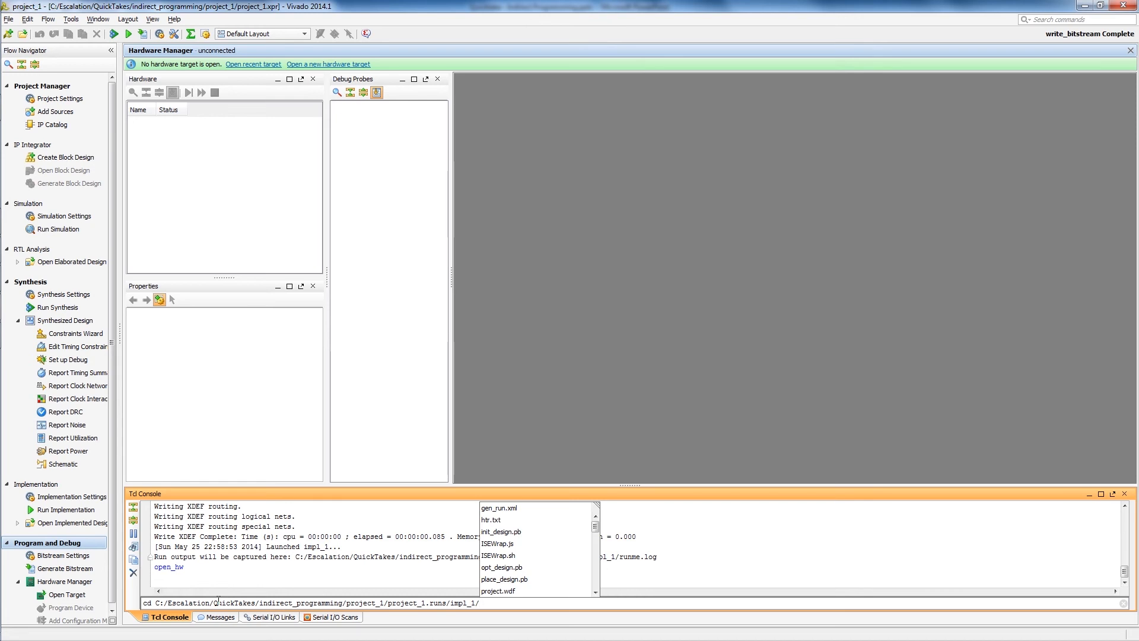
pyautogui.press('Return')
# List the bitstream files in the implementation directory with glob *.bit
pyautogui.write('glob ')
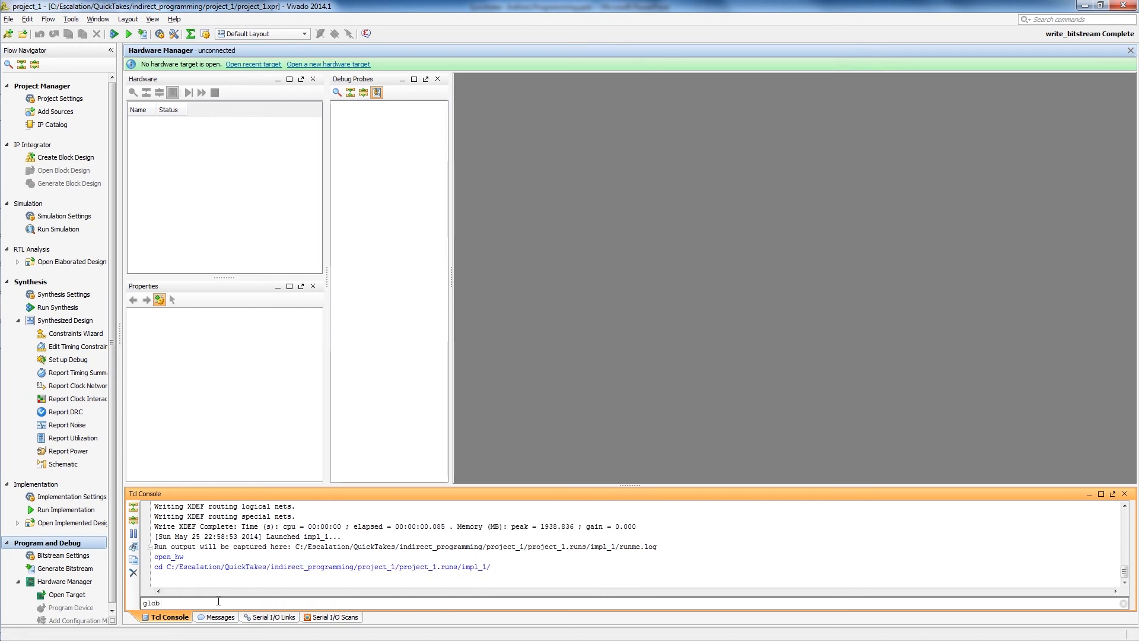
pyautogui.write('*.bit')
pyautogui.press('Return')
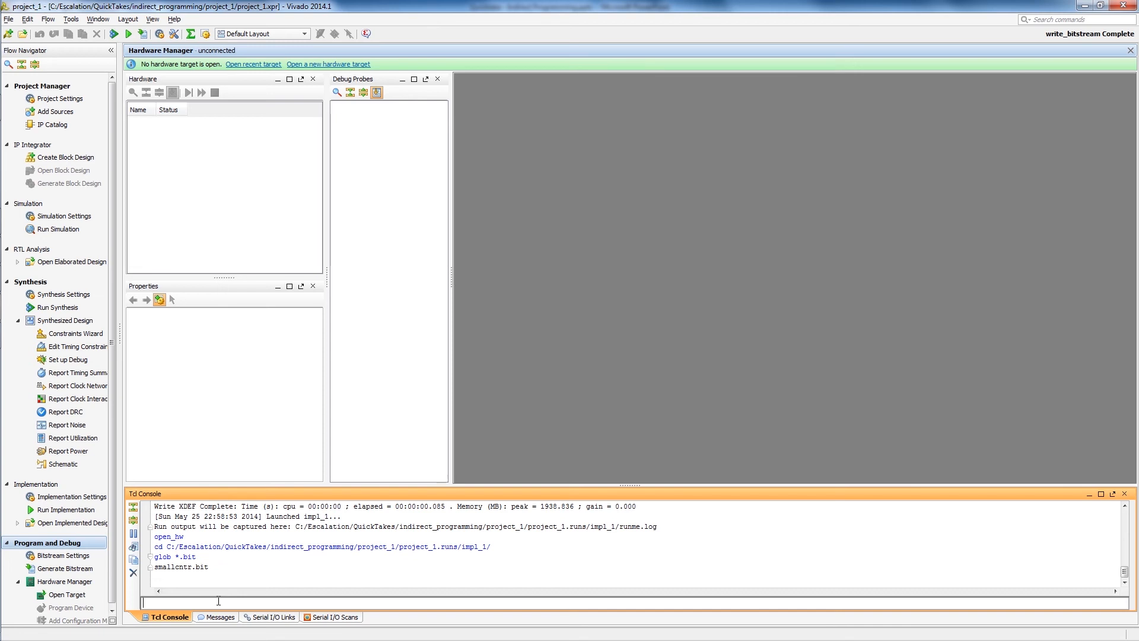
# Run write_cfgmem with format mcs, interface bpix16, size 32 and loadbit "up 0 smallcntr.bit", writing to smallcntr_bpix16.mcs
pyautogui.write('write_cfgmem -format mcs -')
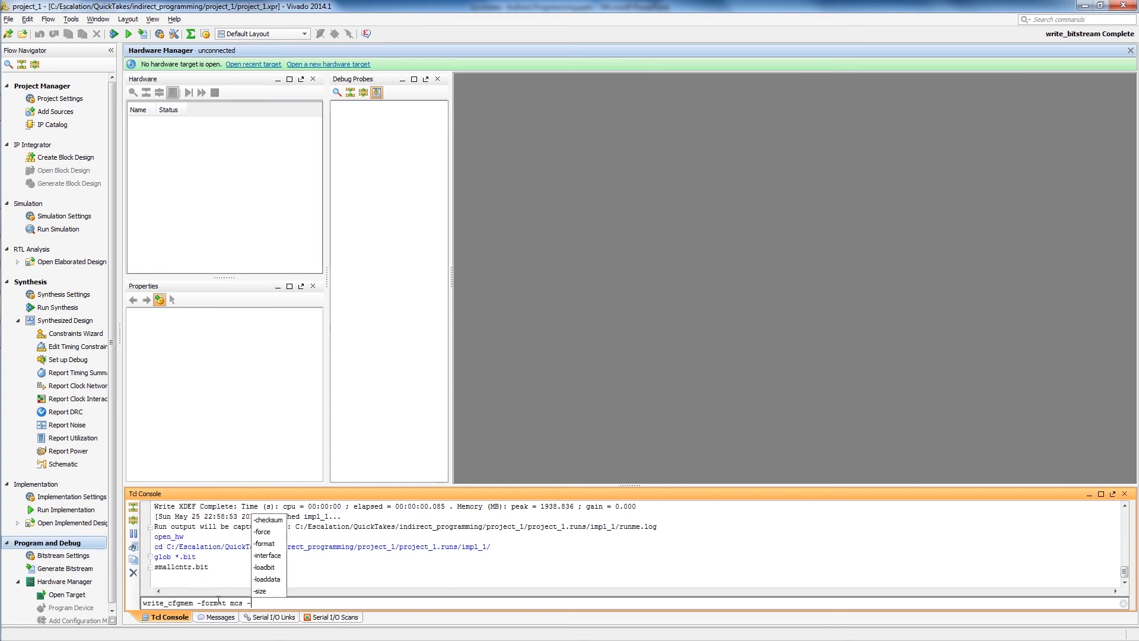
pyautogui.write('interface bpix16 -size 32 -lo')
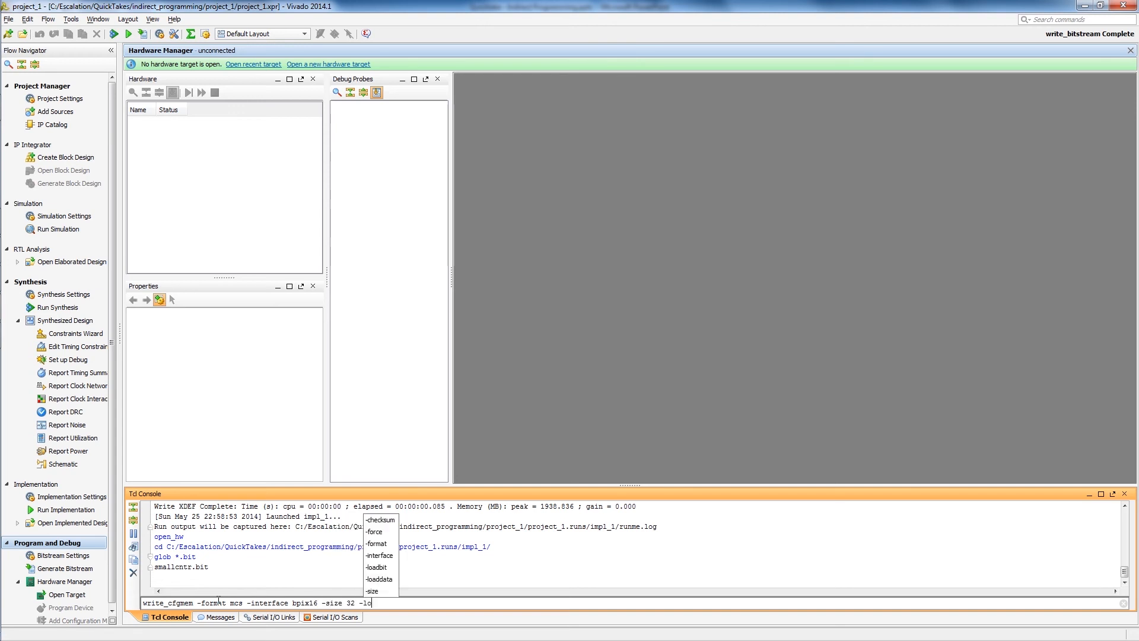
pyautogui.write('adbit "up 0 smallcntr.bit" -')
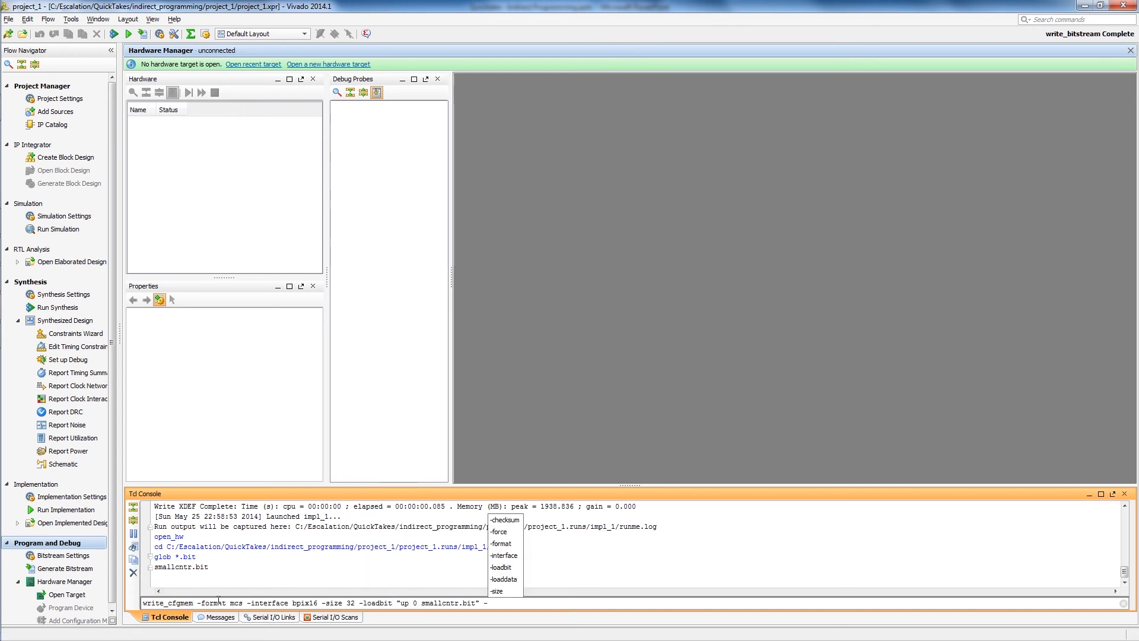
pyautogui.write('file smallcntr_bpix16.mcs')
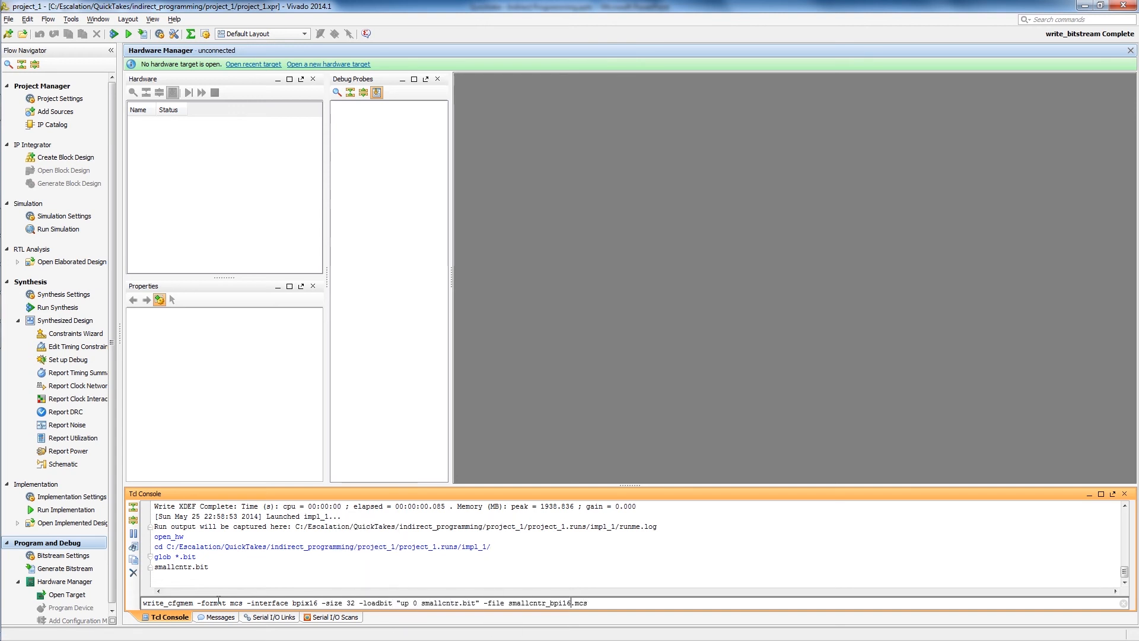
pyautogui.press('Return')
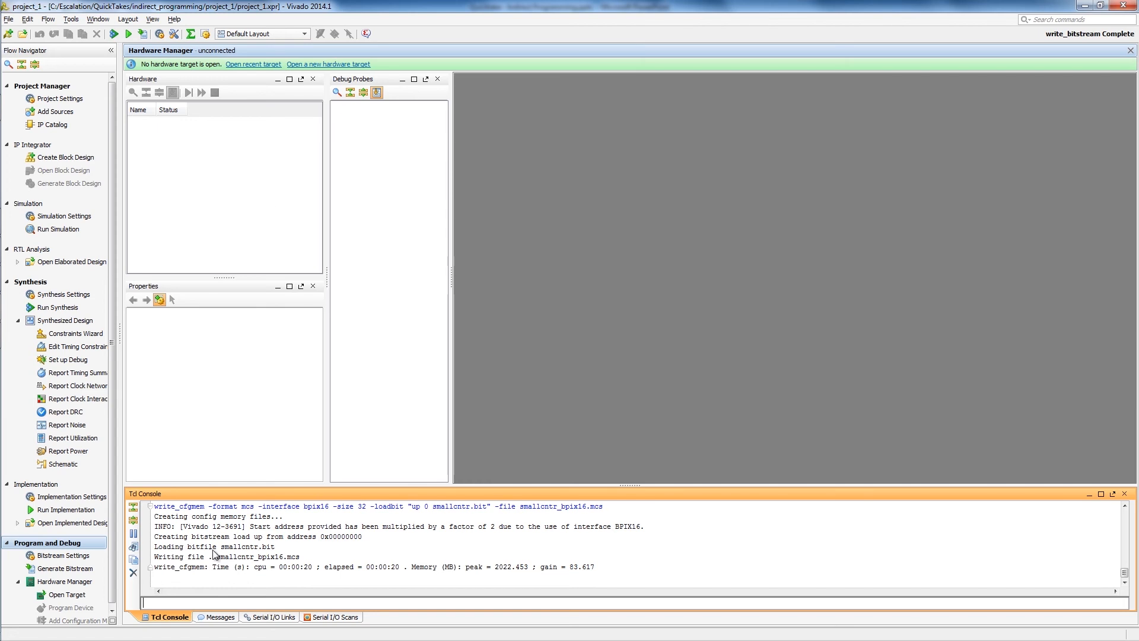
# Open a new hardware target on the local server, using the Digilent cable at a JTAG clock frequency of 15000000
pyautogui.click(309, 65)
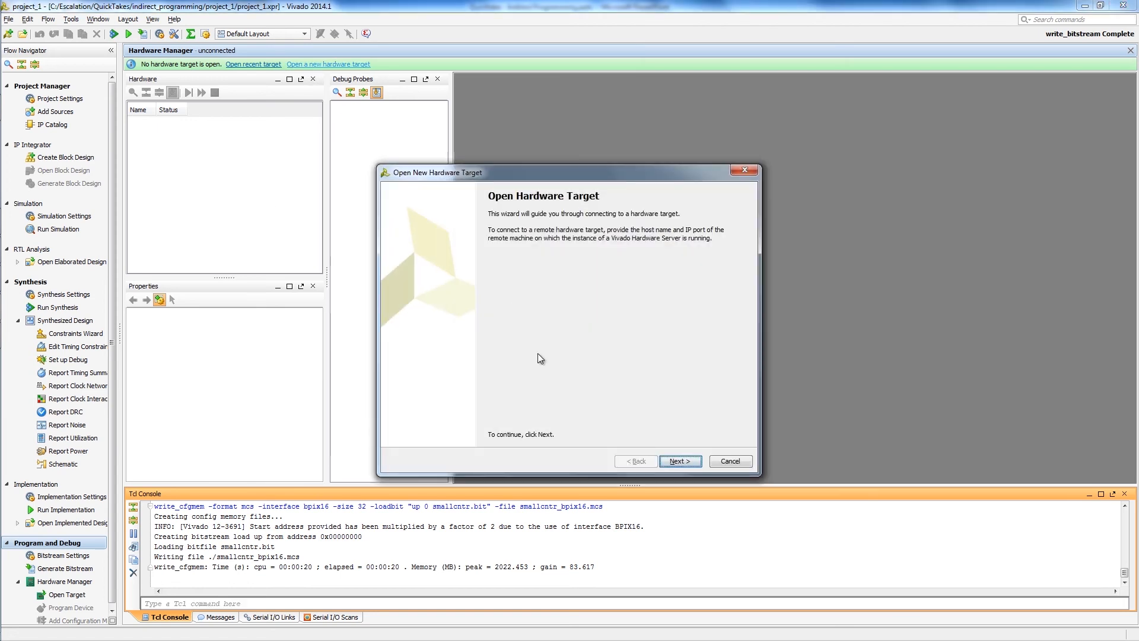
pyautogui.click(669, 461)
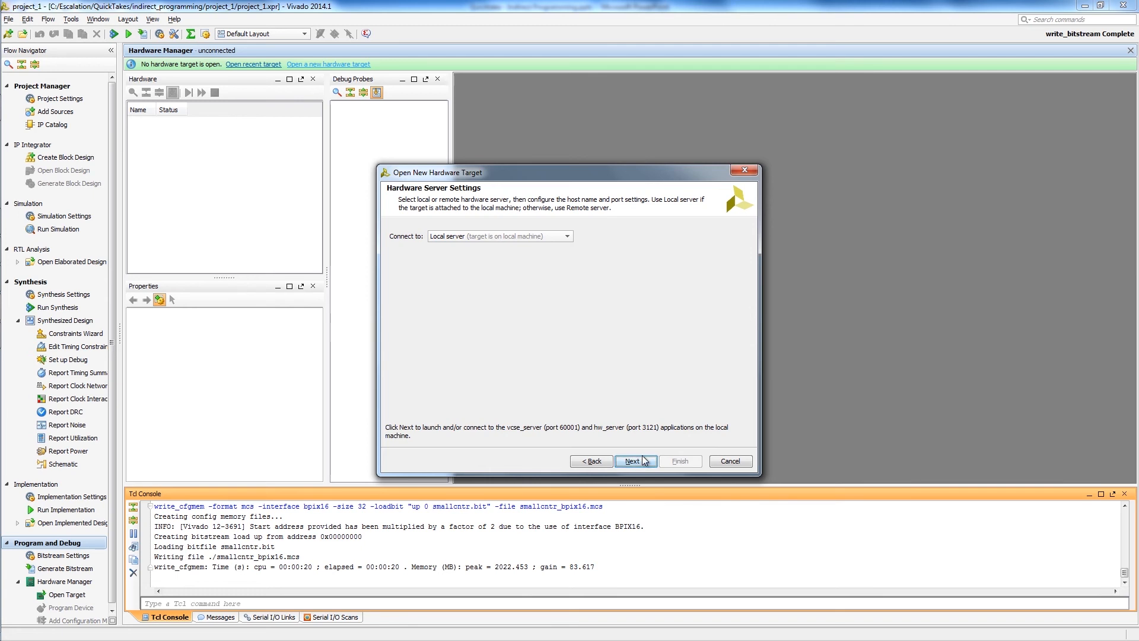
pyautogui.click(645, 461)
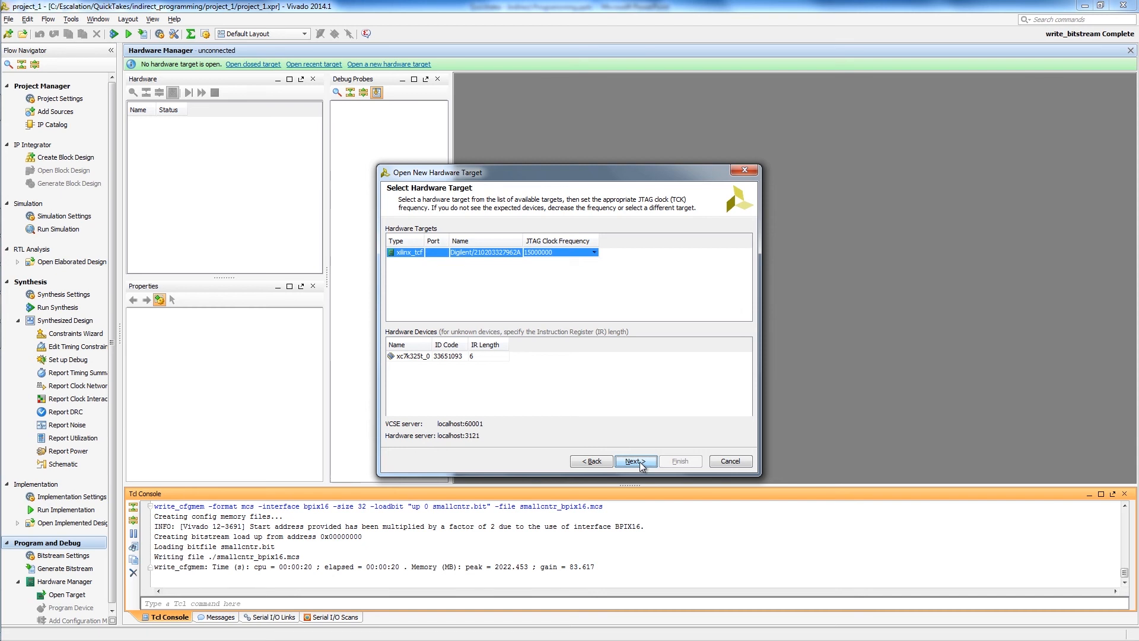
pyautogui.click(641, 464)
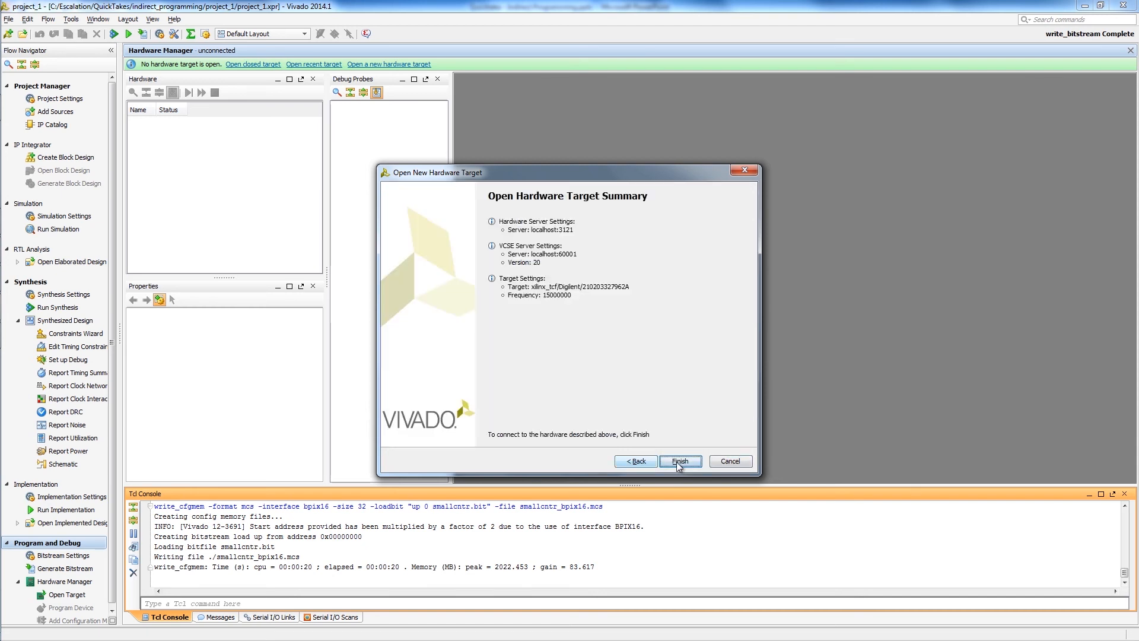
pyautogui.click(679, 461)
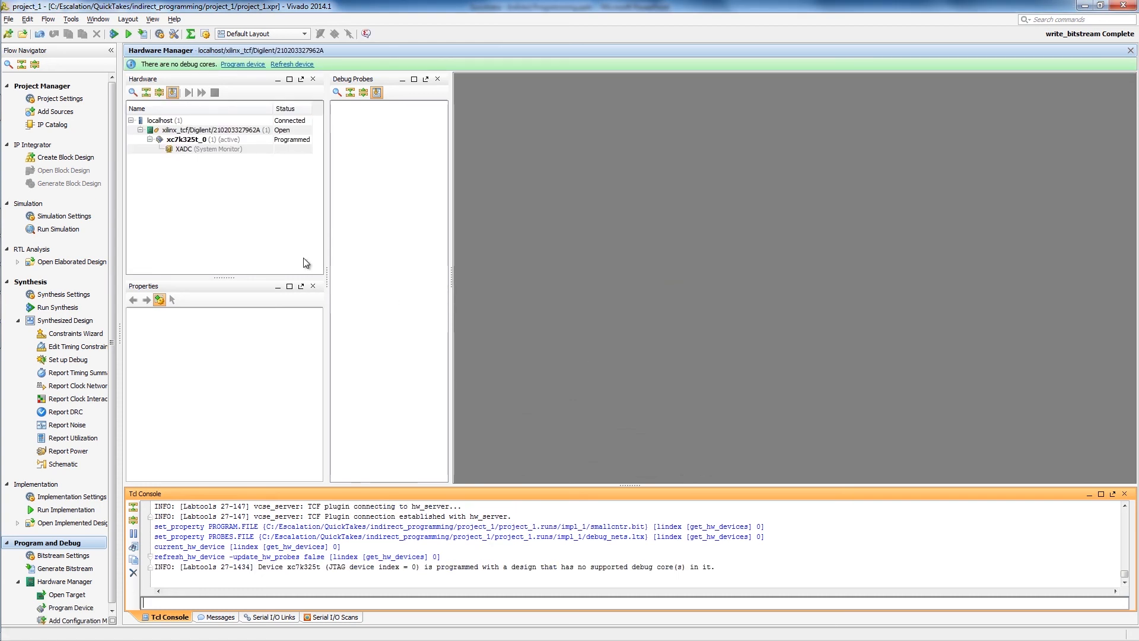
# Add the Micron 28f00ap30t-bpi-x16 configuration memory device to xc7k325t_0, filtering the part list by 28f00
pyautogui.rightClick(221, 139)
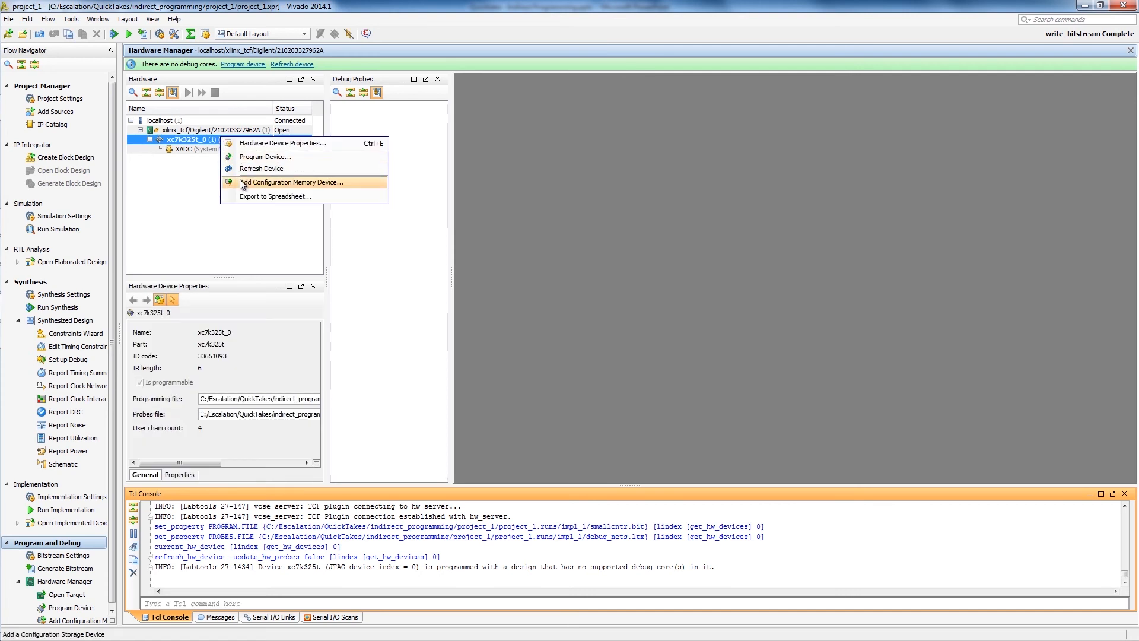
pyautogui.click(267, 182)
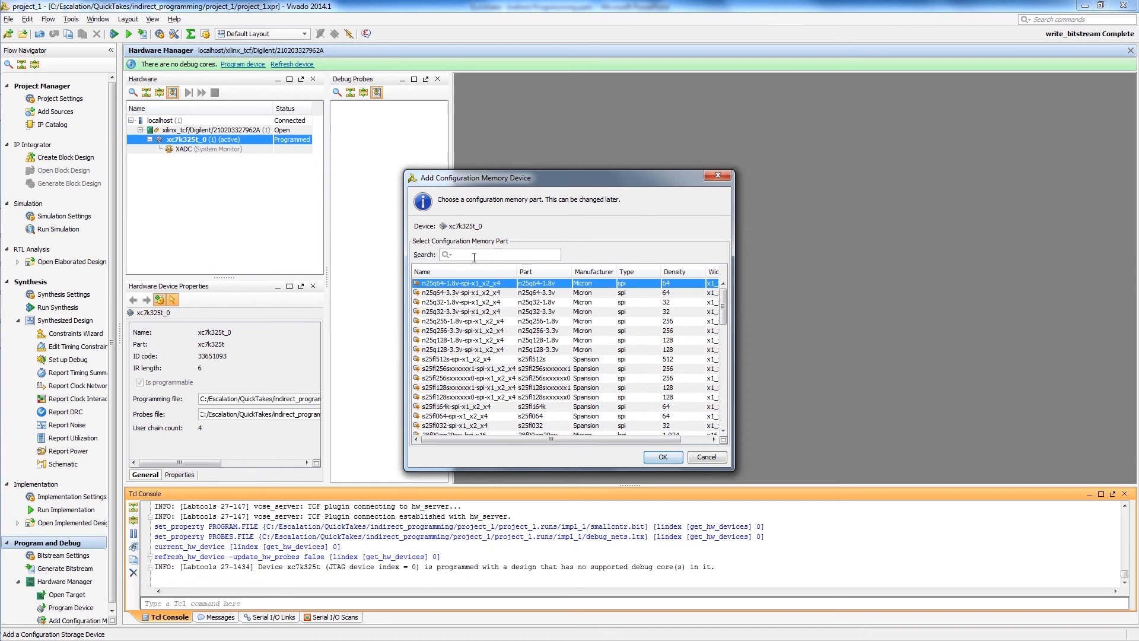
pyautogui.write('28f00')
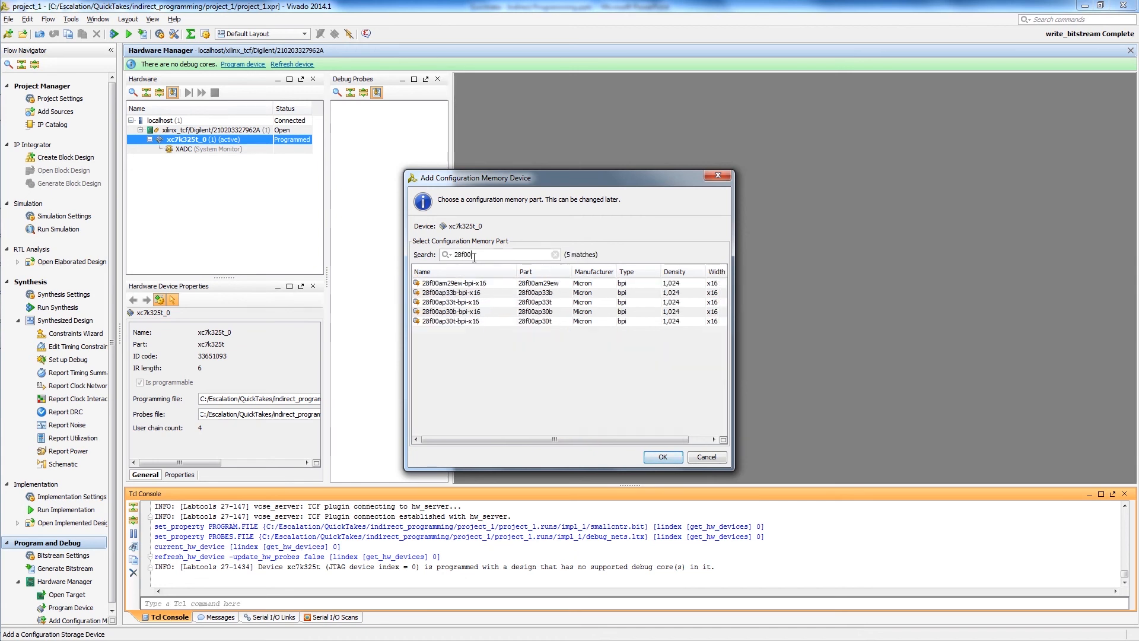
pyautogui.click(462, 321)
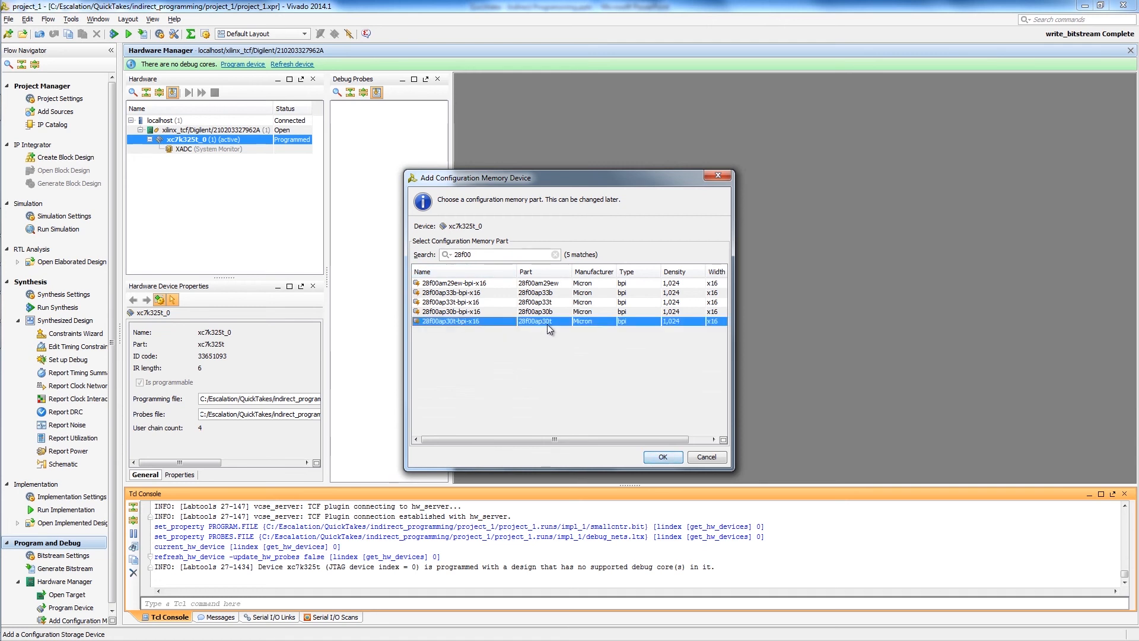
pyautogui.click(661, 457)
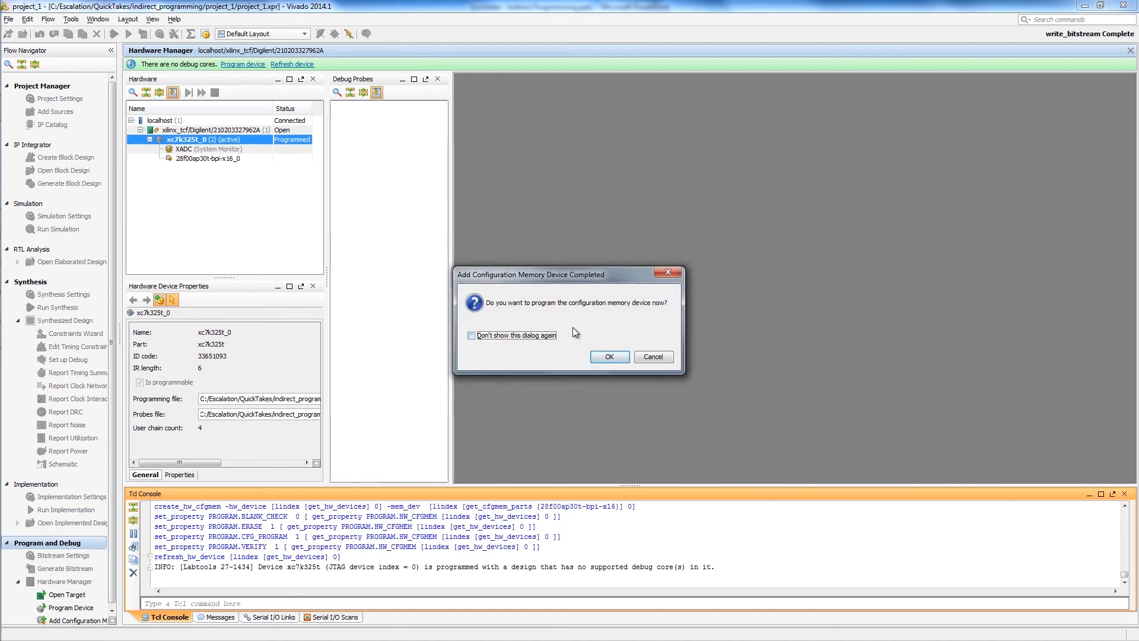
# Program the memory device with smallcntr_bpix16.mcs from project_1.runs/impl_1, with Erase and Verify disabled and only Program enabled
pyautogui.click(601, 357)
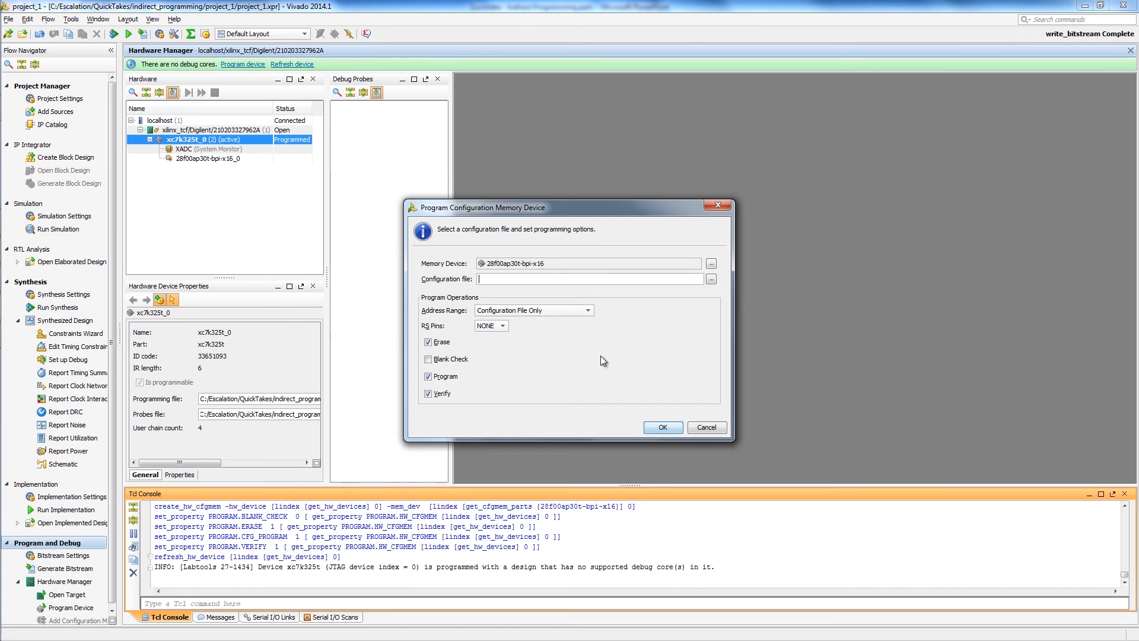
pyautogui.click(428, 342)
pyautogui.click(428, 394)
pyautogui.click(711, 280)
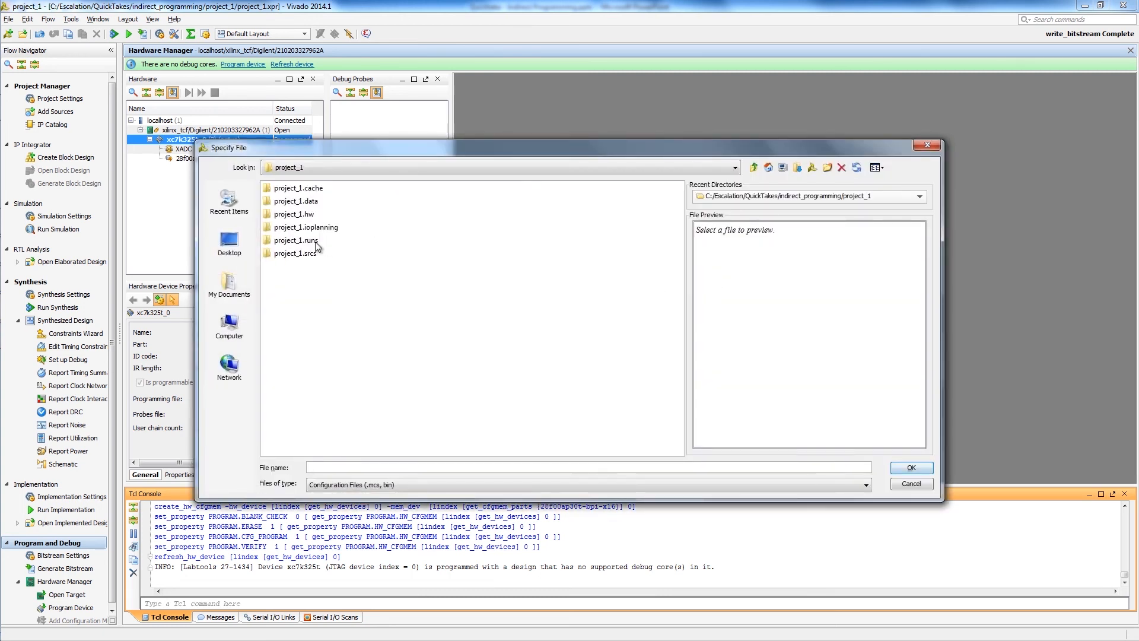
pyautogui.doubleClick(315, 241)
pyautogui.doubleClick(287, 202)
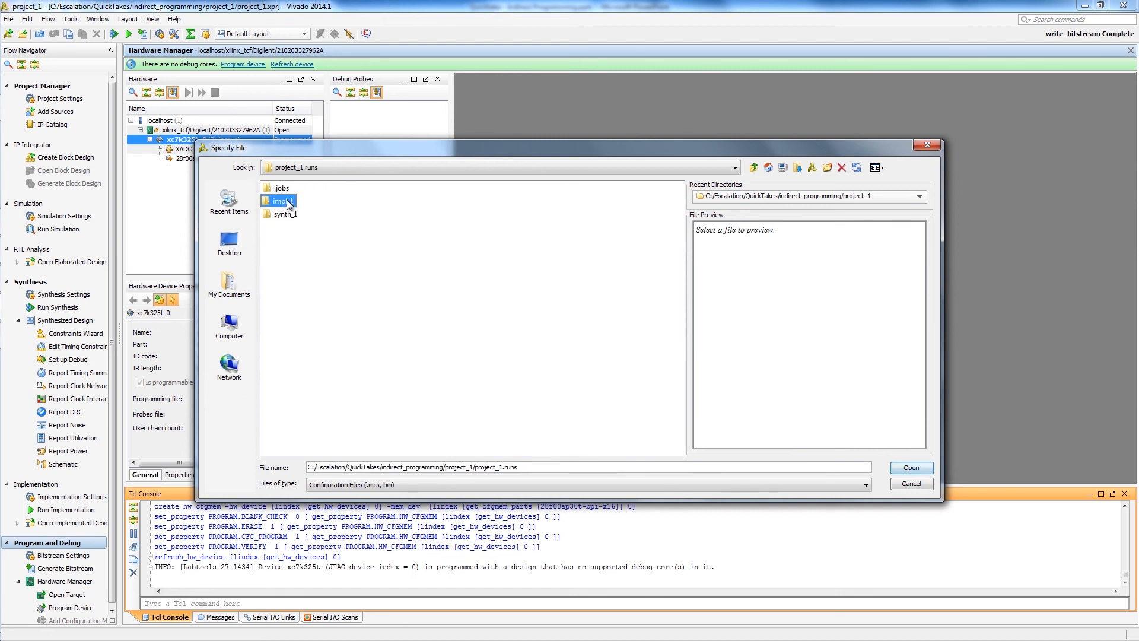
pyautogui.click(307, 202)
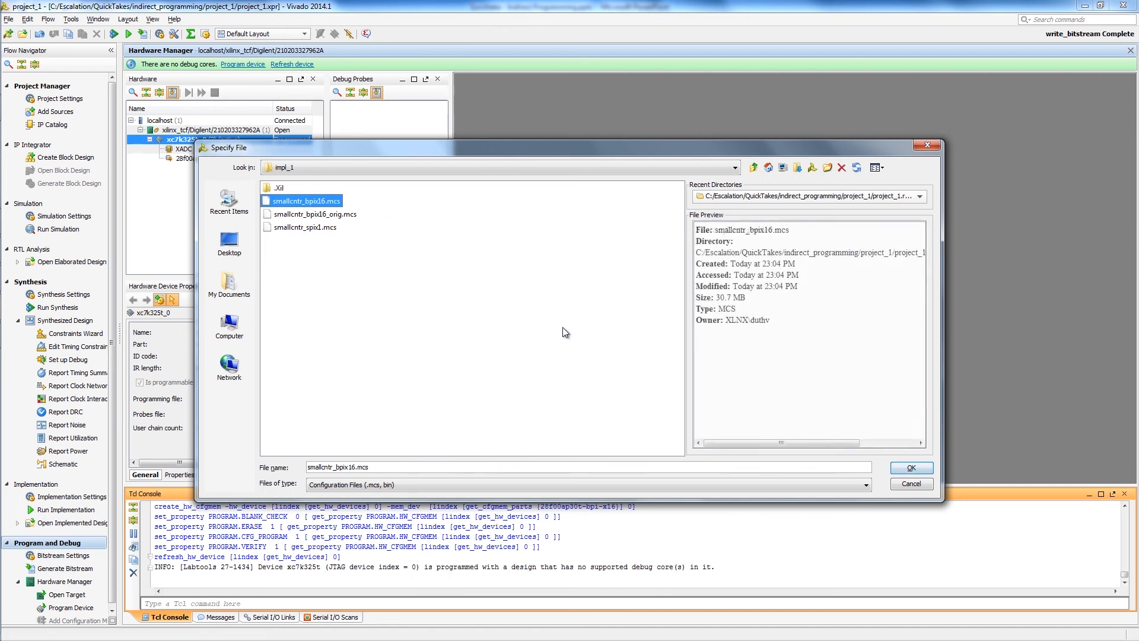
pyautogui.click(924, 469)
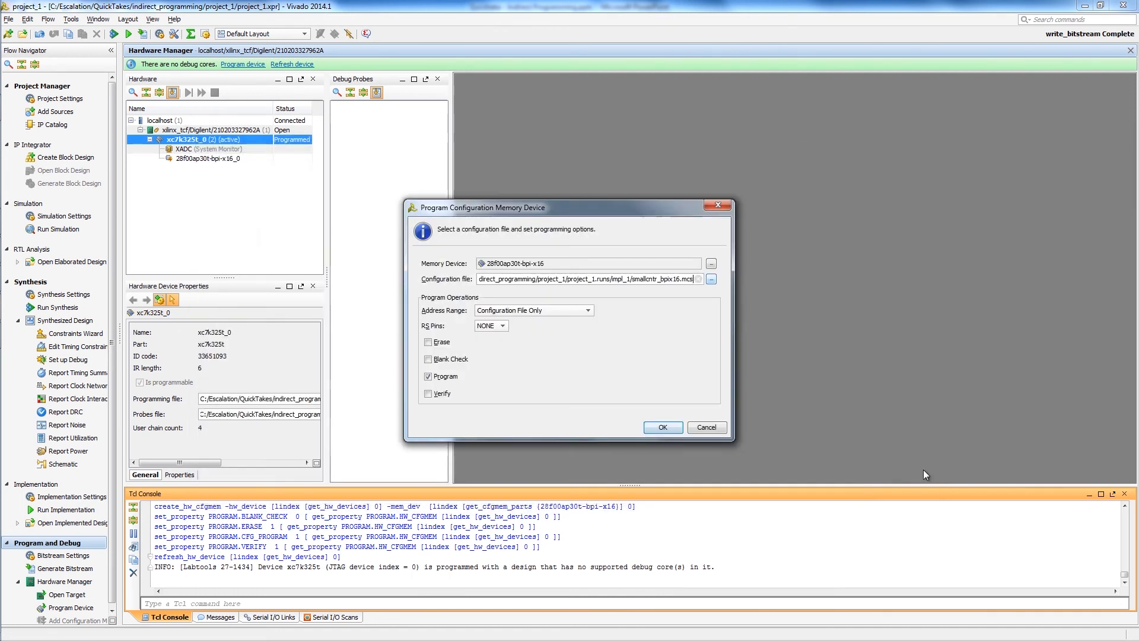
pyautogui.click(659, 427)
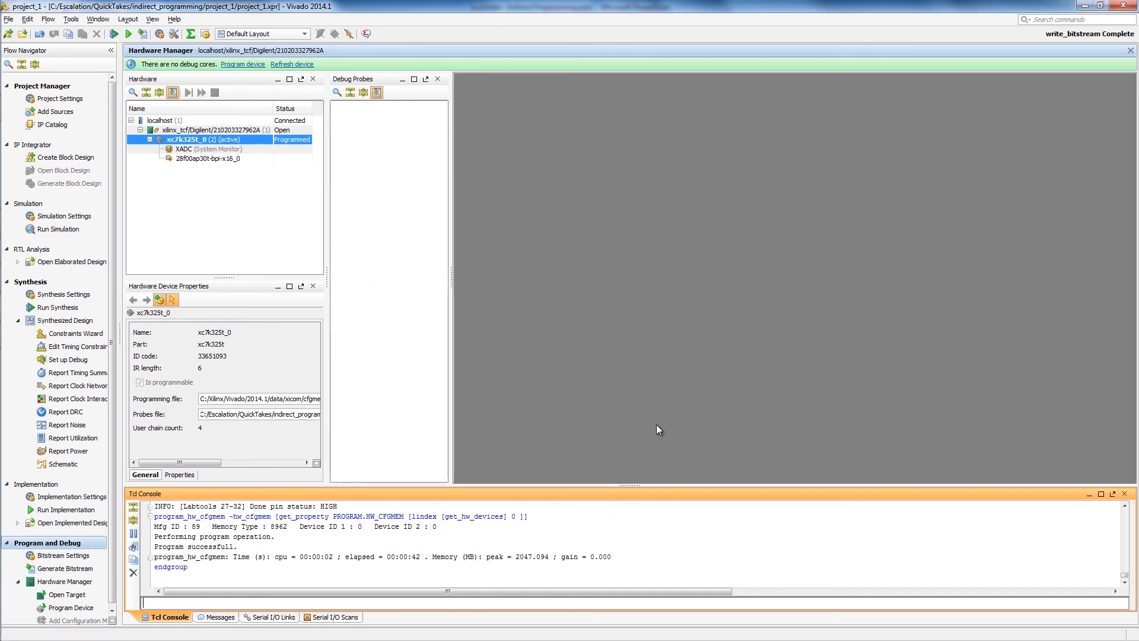
# Run a verify-only operation on the 28f00ap30t-bpi-x16 memory device, with Program disabled and Verify enabled
pyautogui.click(217, 160)
pyautogui.rightClick(217, 160)
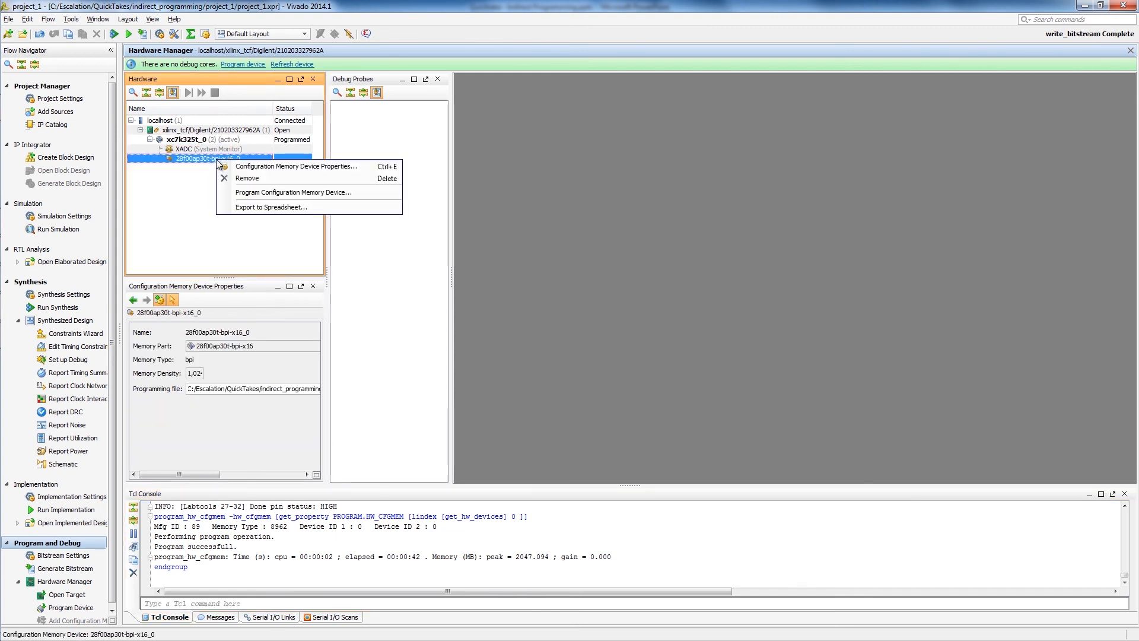
pyautogui.click(248, 194)
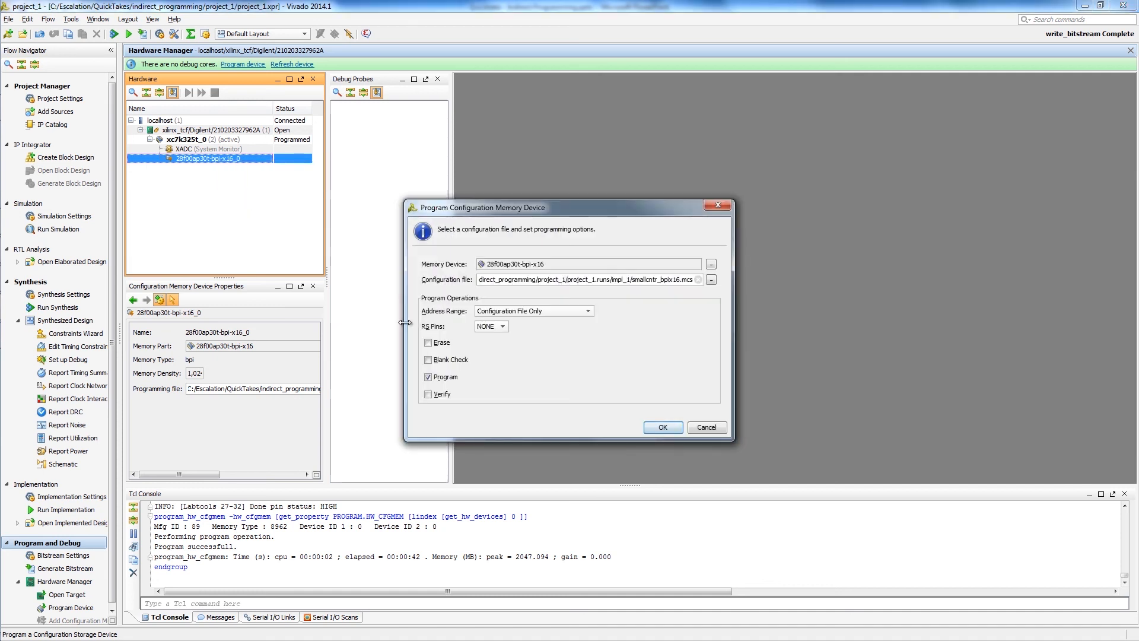
pyautogui.click(428, 377)
pyautogui.click(428, 394)
pyautogui.click(663, 427)
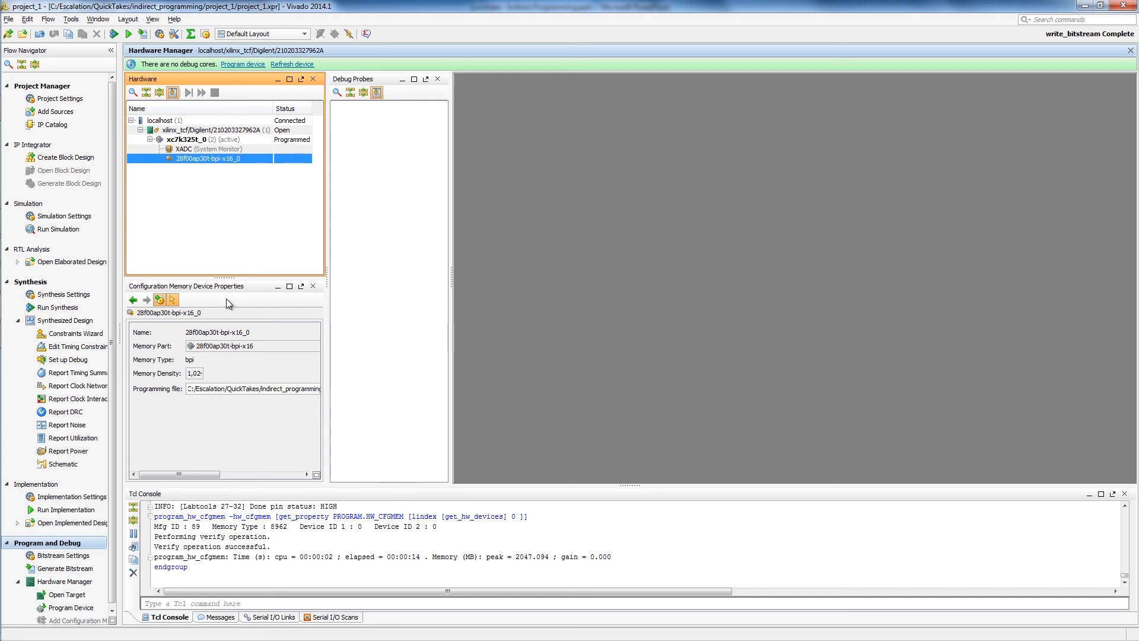
# Boot the xc7k325t_0 device from its configuration memory and check the DONE pin status in the Tcl console
pyautogui.click(212, 143)
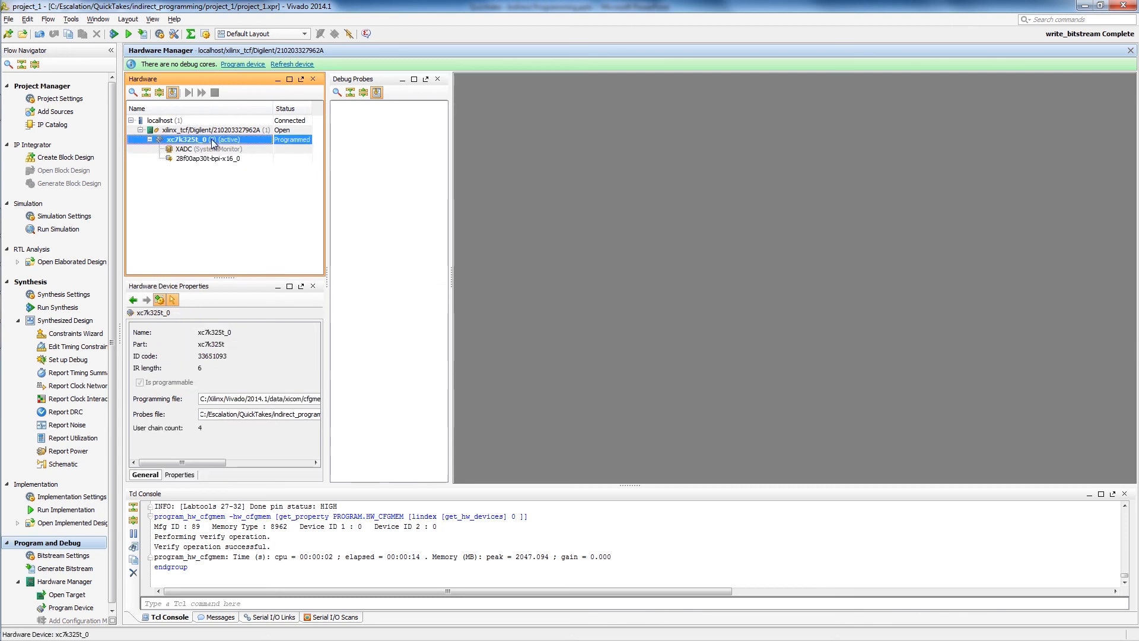
pyautogui.rightClick(213, 143)
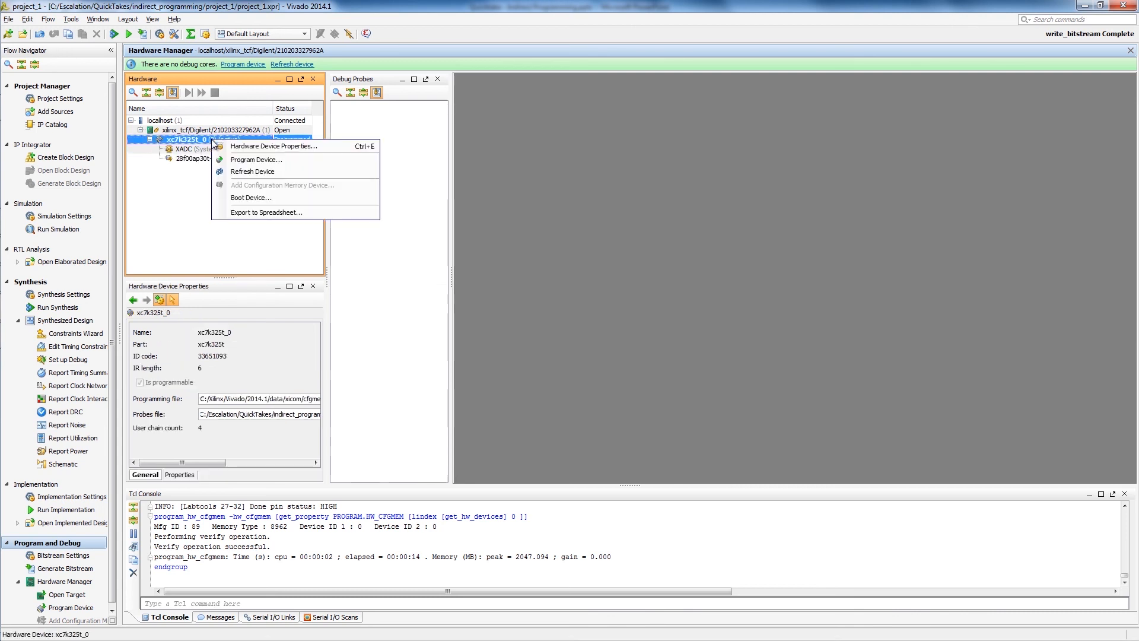
pyautogui.click(241, 198)
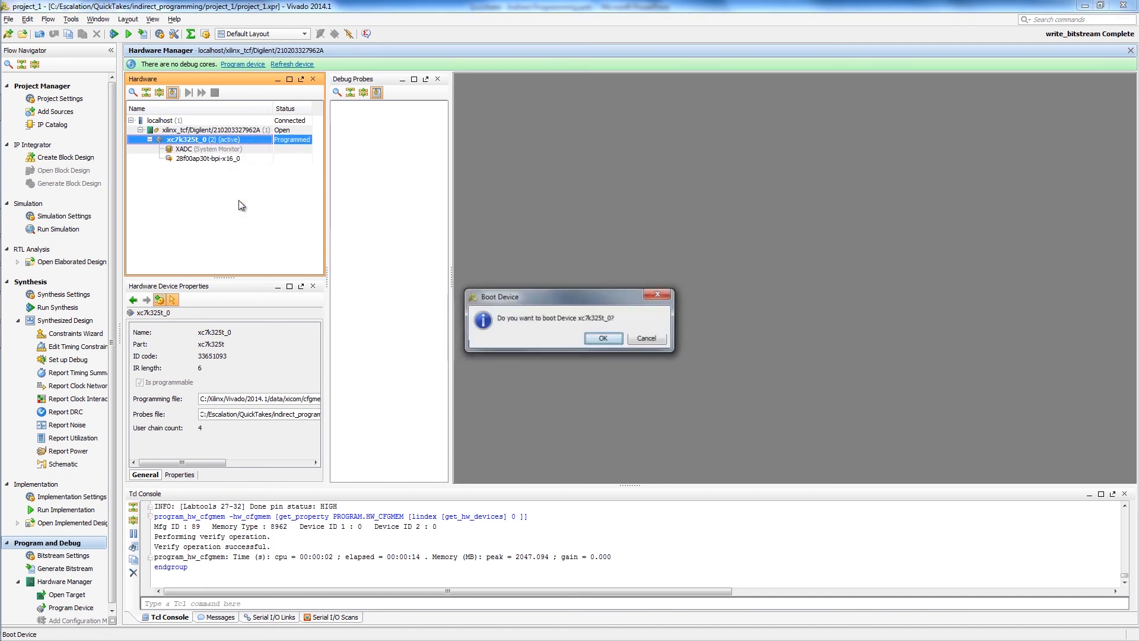
pyautogui.click(597, 340)
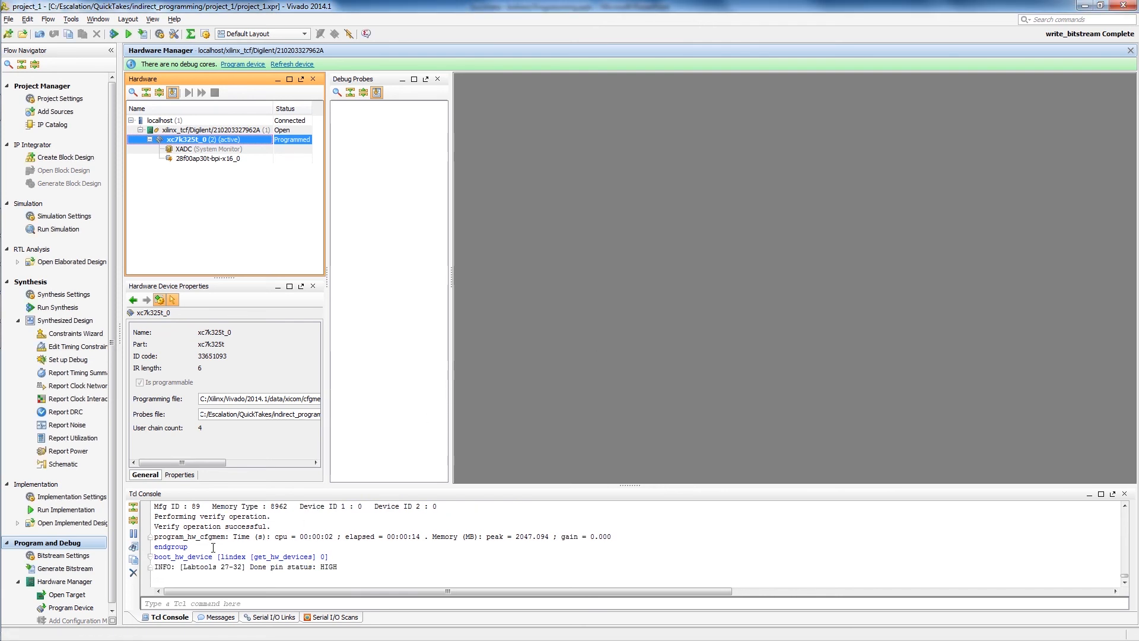
pyautogui.click(290, 566)
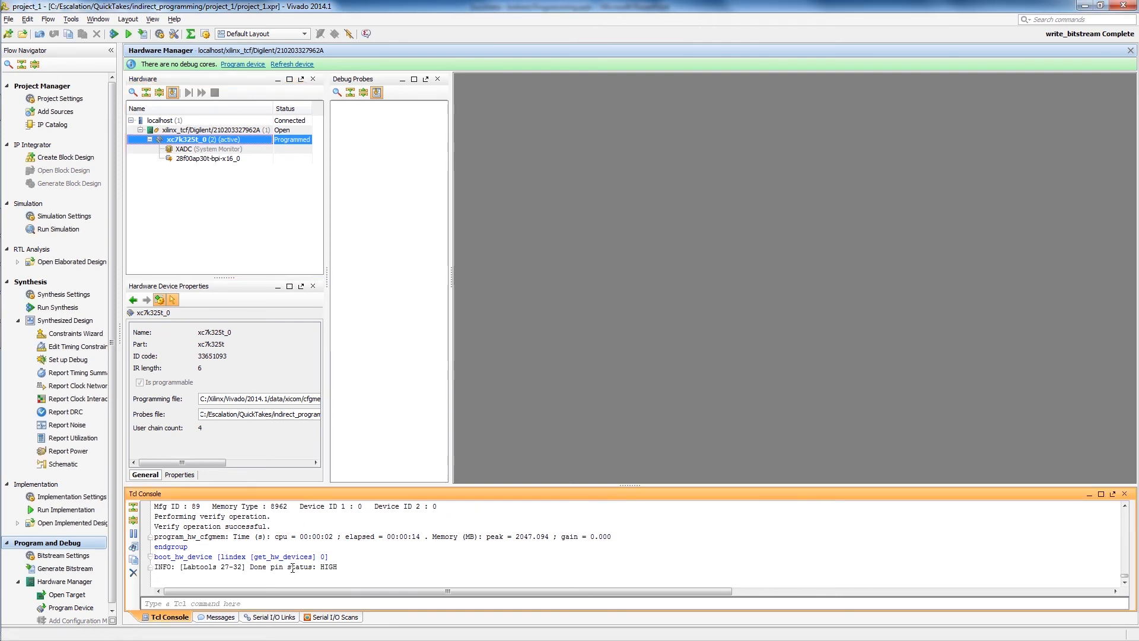